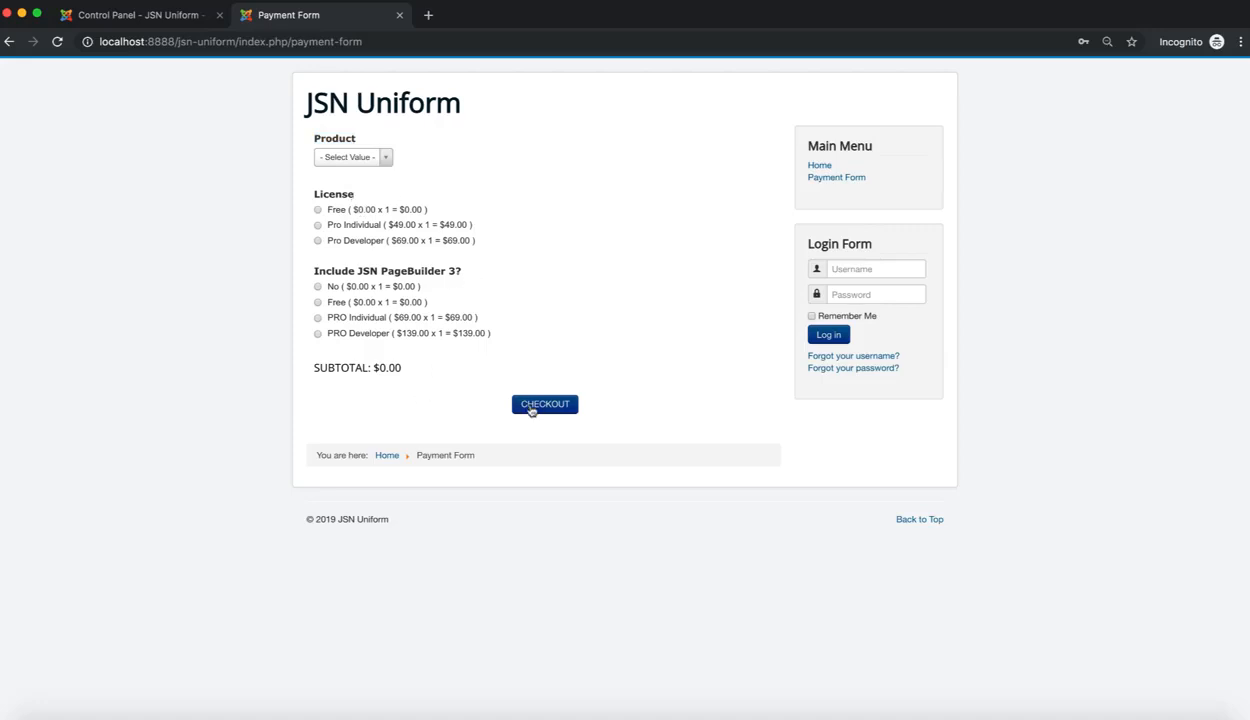
Order JSN PowerAdmin 2 with the Pro Individual license and PRO Developer JSN PageBuilder 3, and proceed to checkout.
click(387, 158)
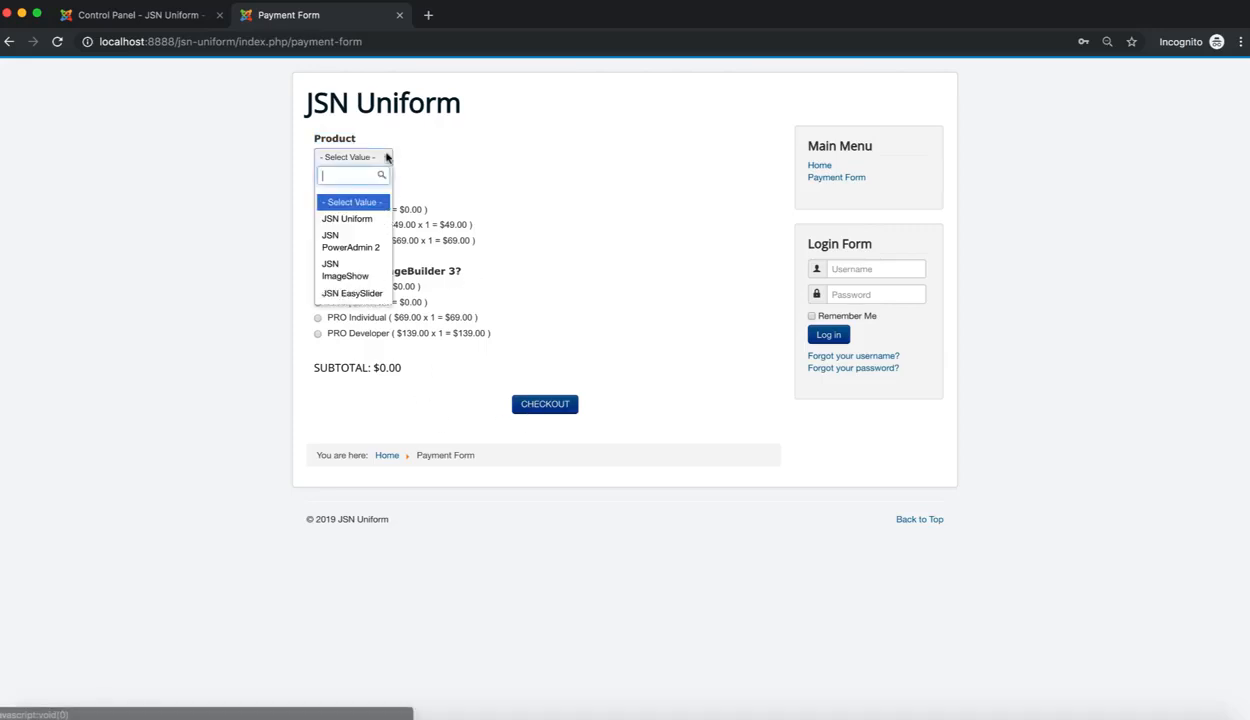
click(378, 245)
click(342, 229)
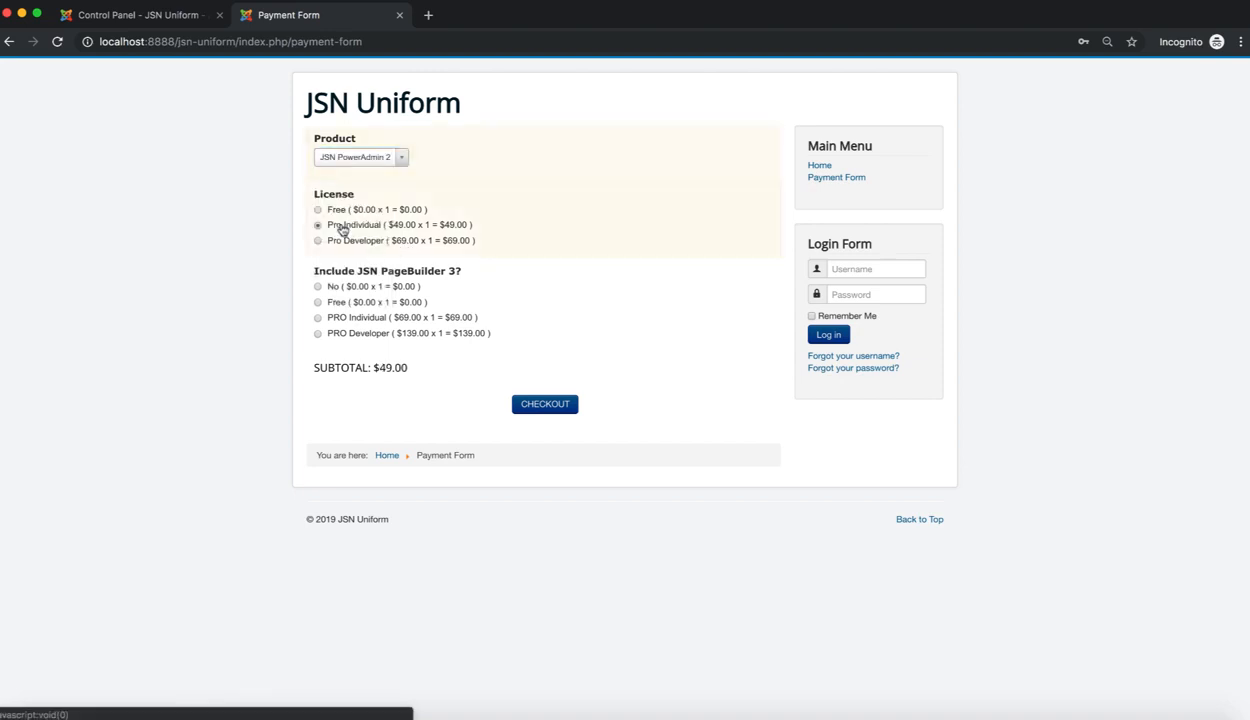
click(362, 334)
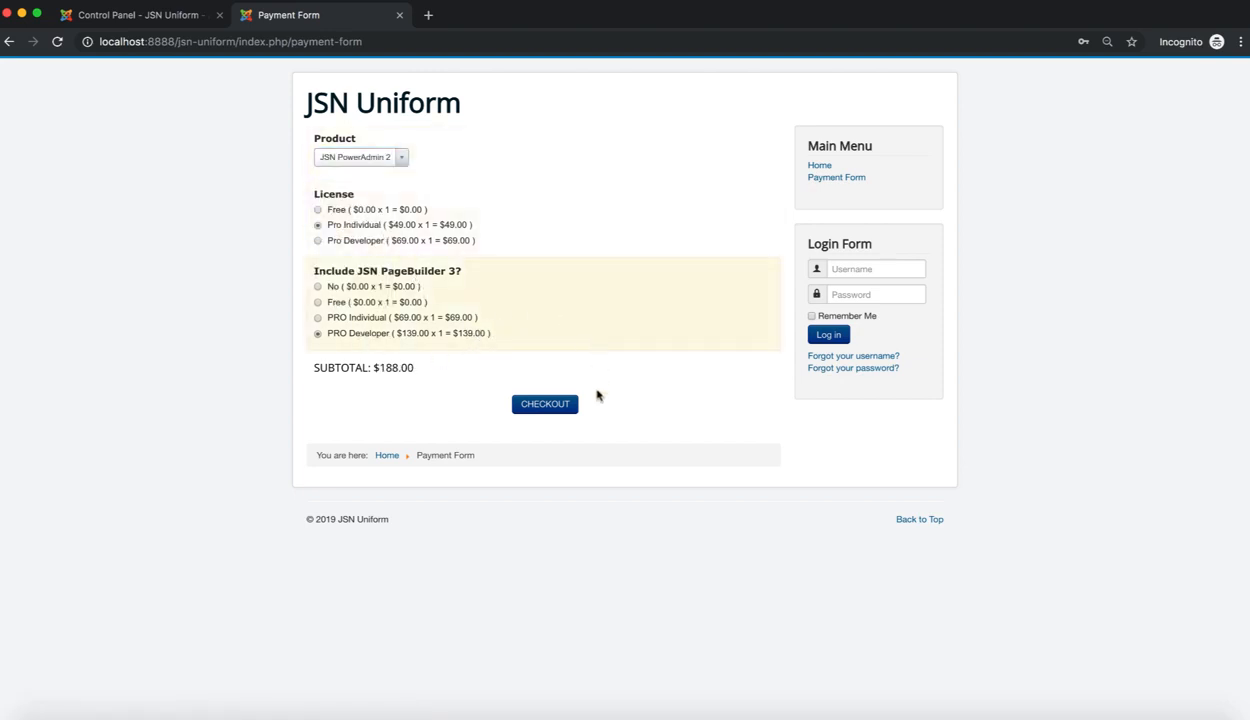
click(545, 405)
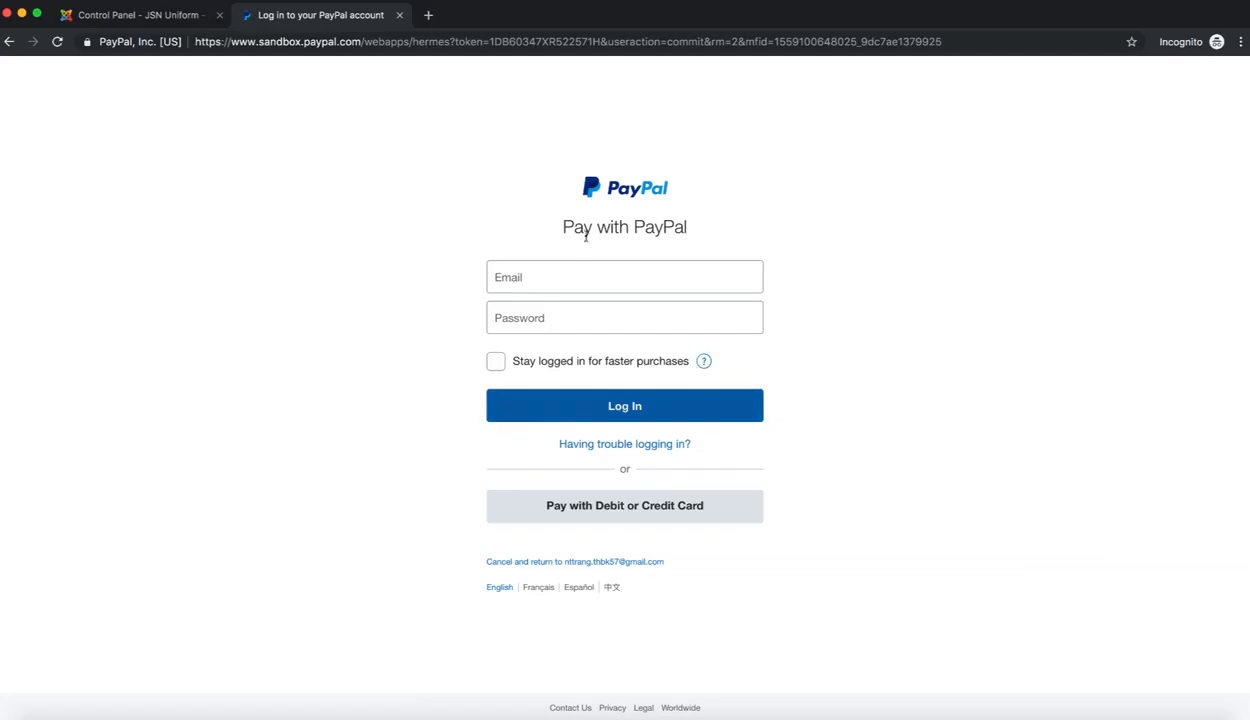
Log in to the PayPal sandbox by filling in the account e-mail and password.
click(614, 280)
click(660, 336)
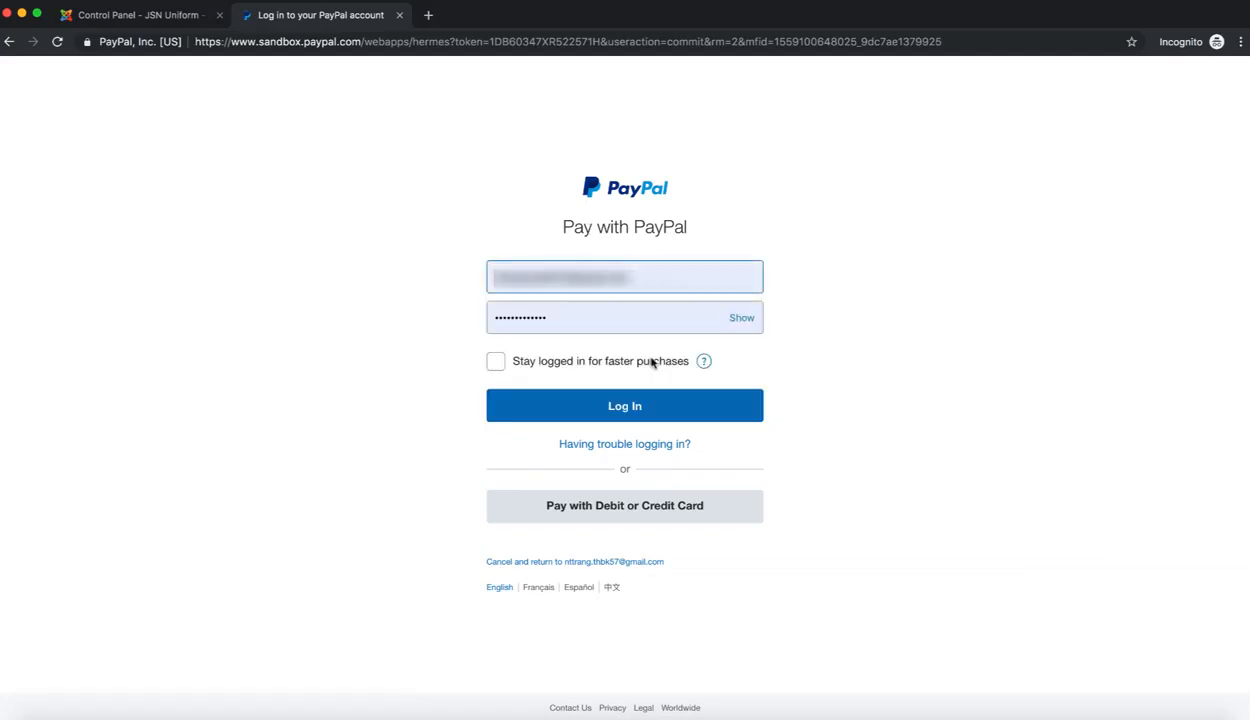
click(627, 416)
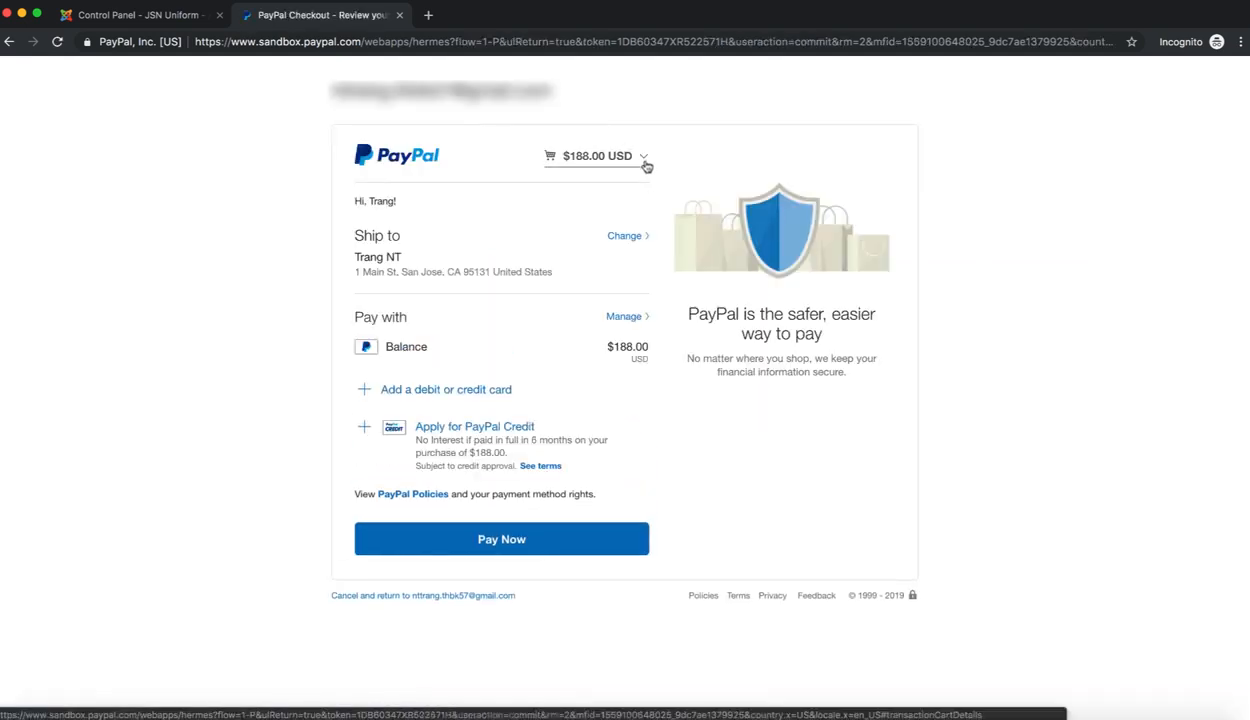
Expand the PayPal order summary and review the details of the license and PageBuilder items.
click(645, 162)
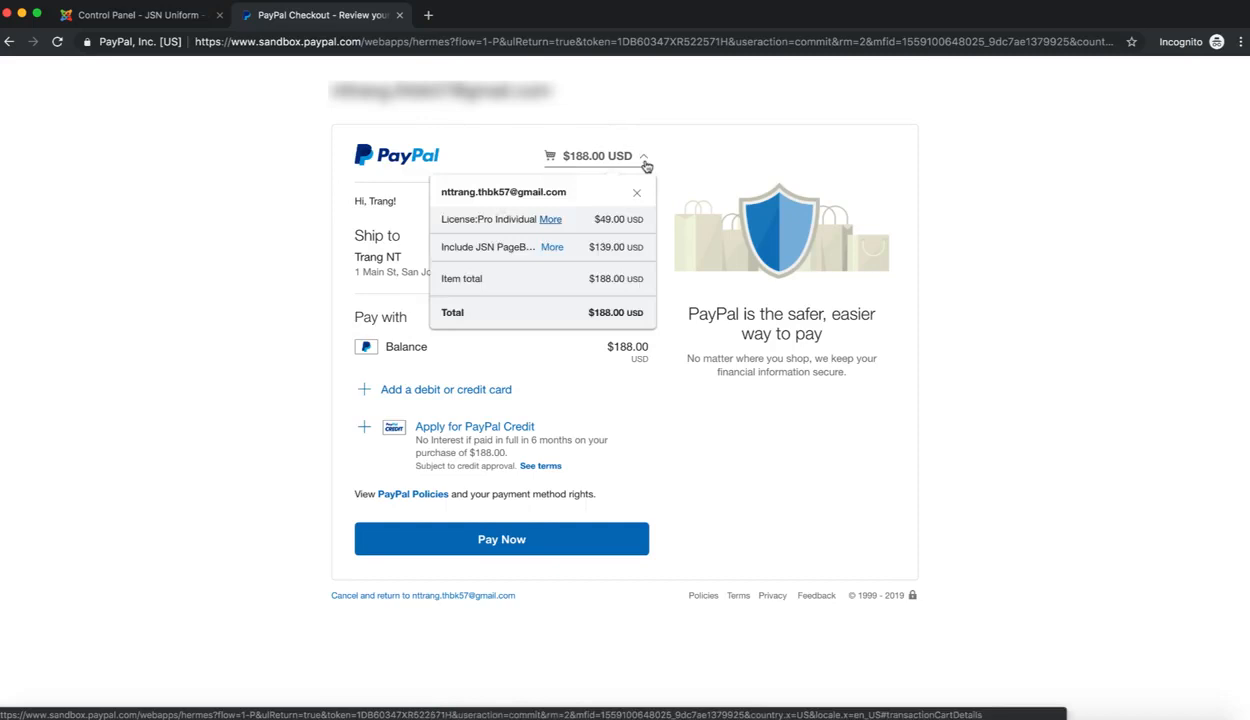
click(550, 221)
click(555, 287)
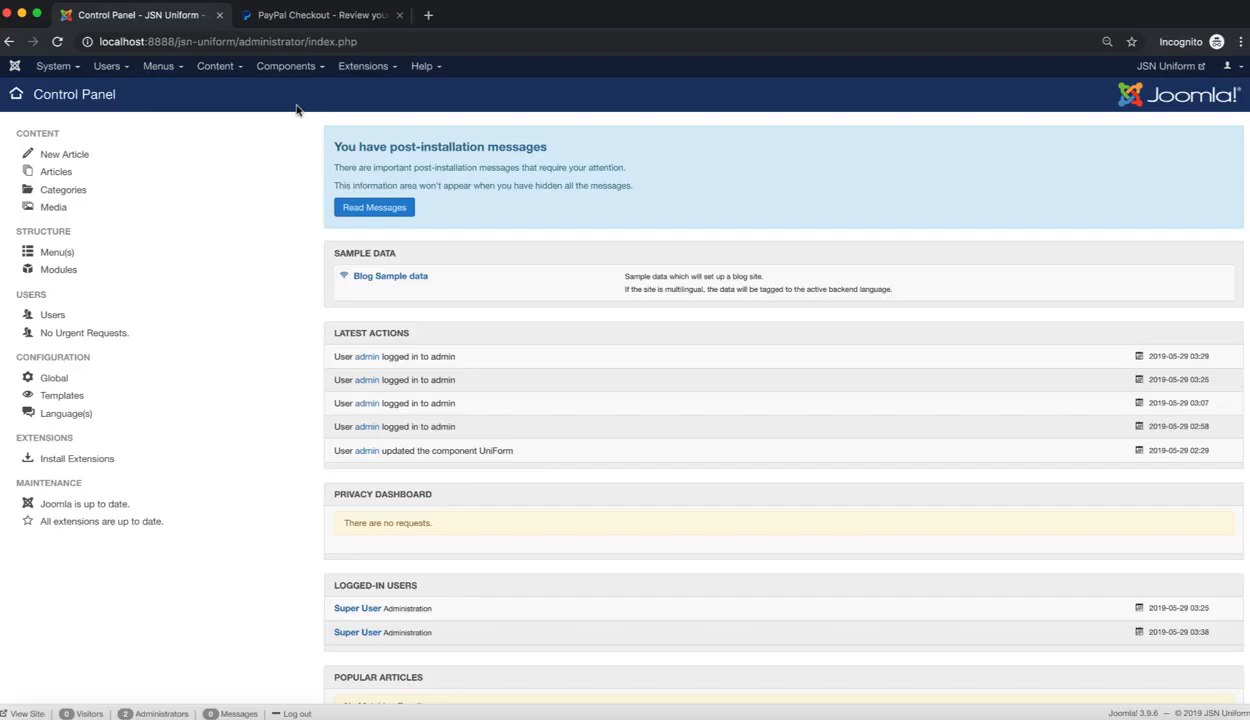
Switch to the Joomla administrator and create a new blank form in the JSN UniForm forms manager.
click(323, 68)
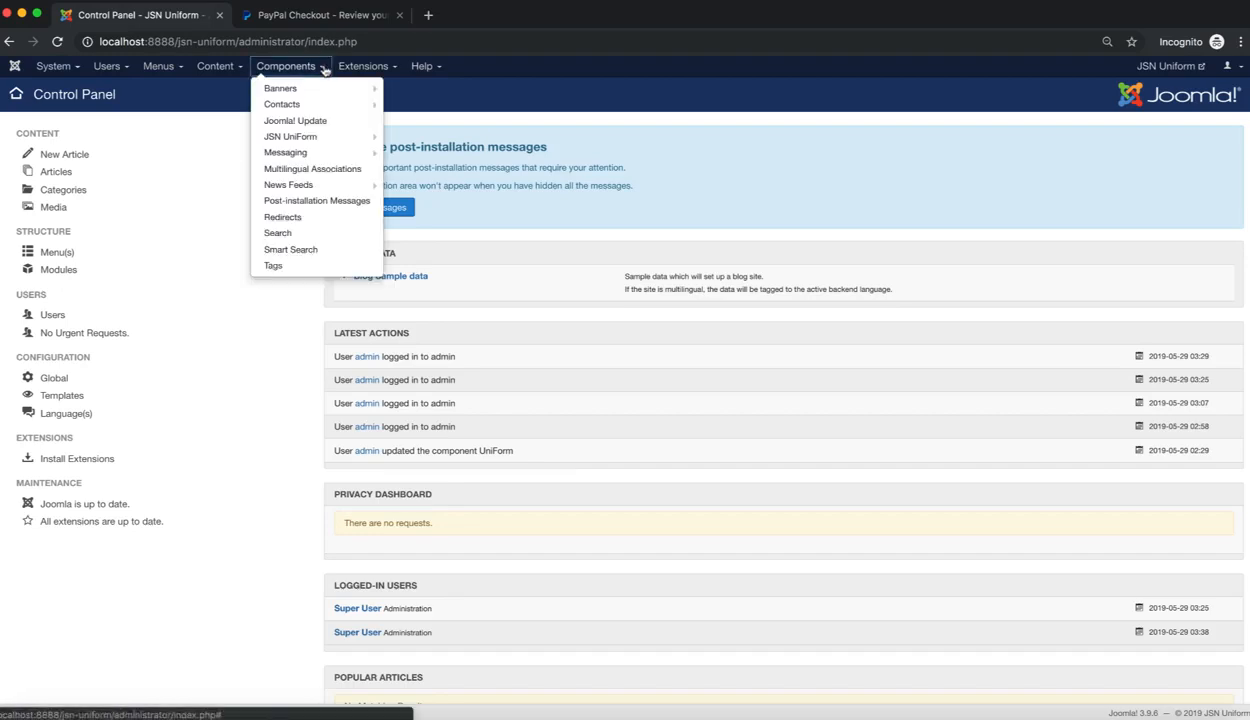
mouse_move(312, 136)
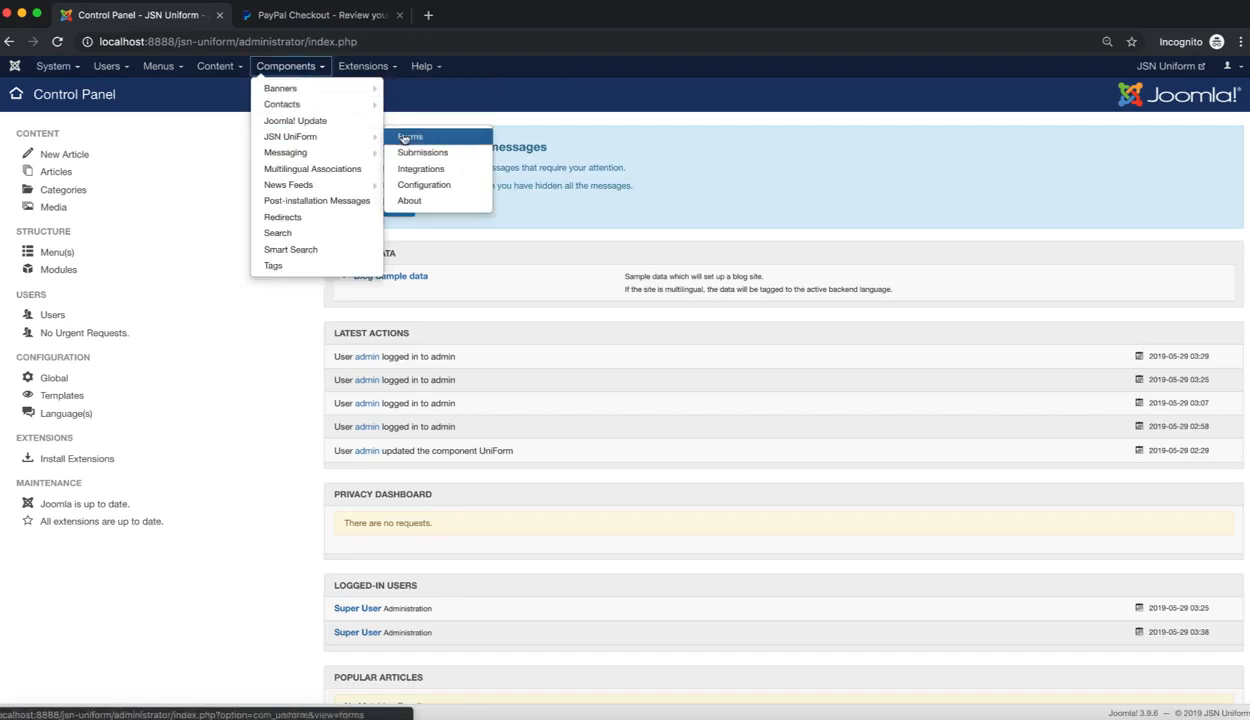
click(450, 138)
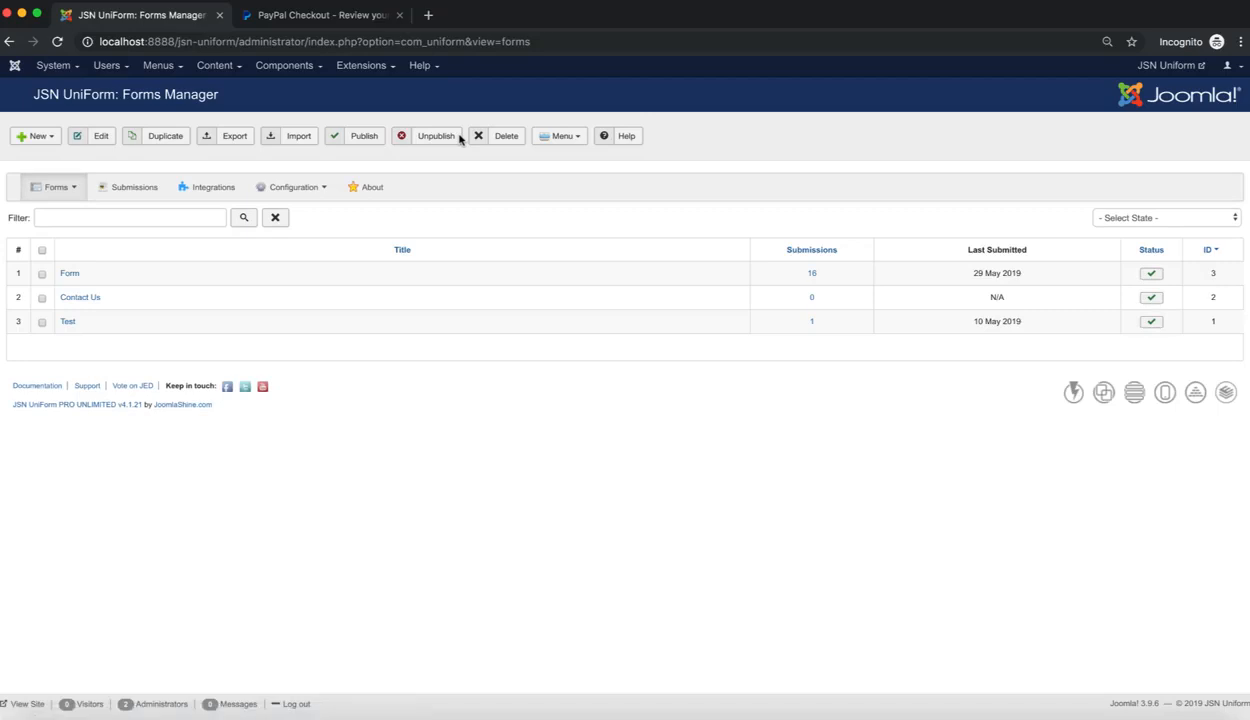
click(51, 138)
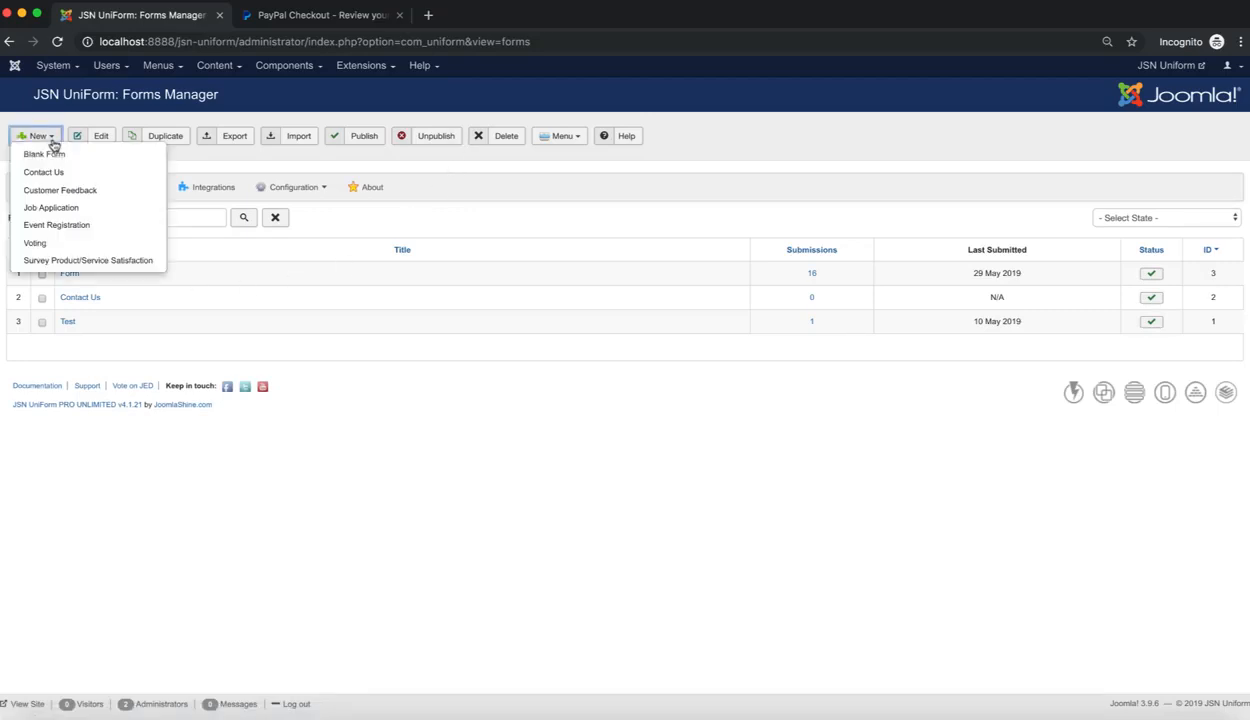
click(90, 156)
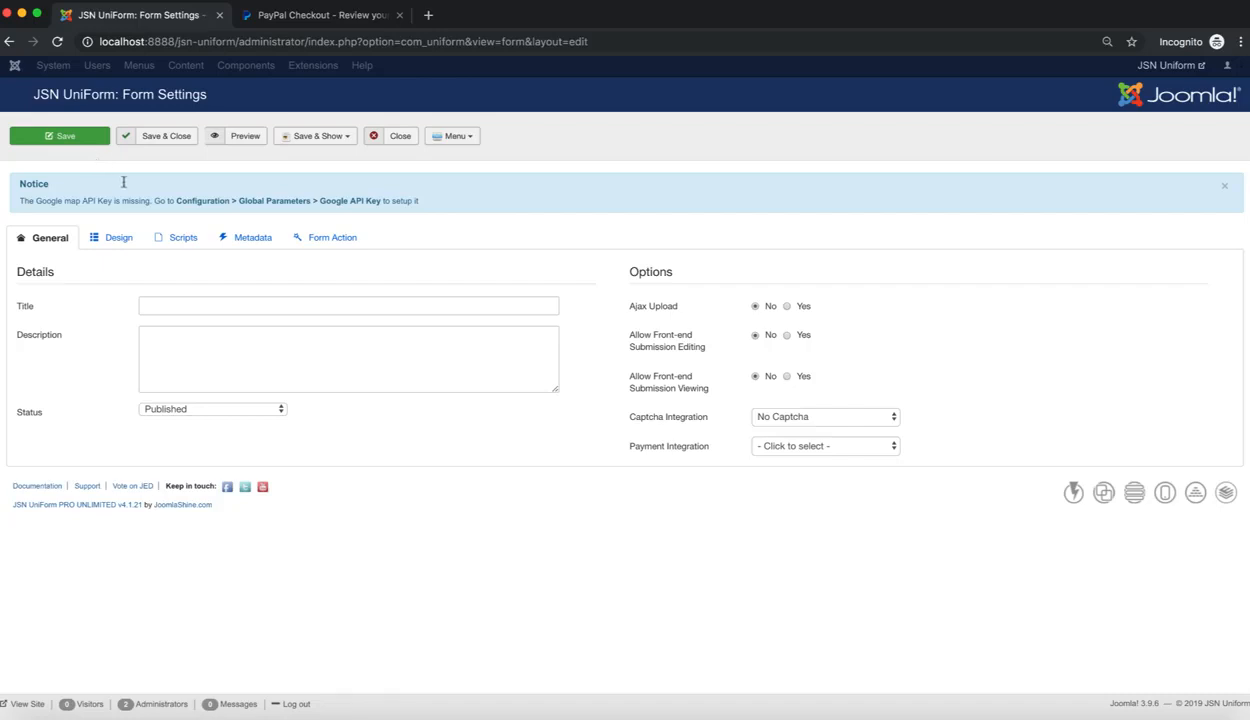
Title the form "Payment Form", set its payment integration to PayPal, and save it.
click(161, 309)
text(Payment Form)
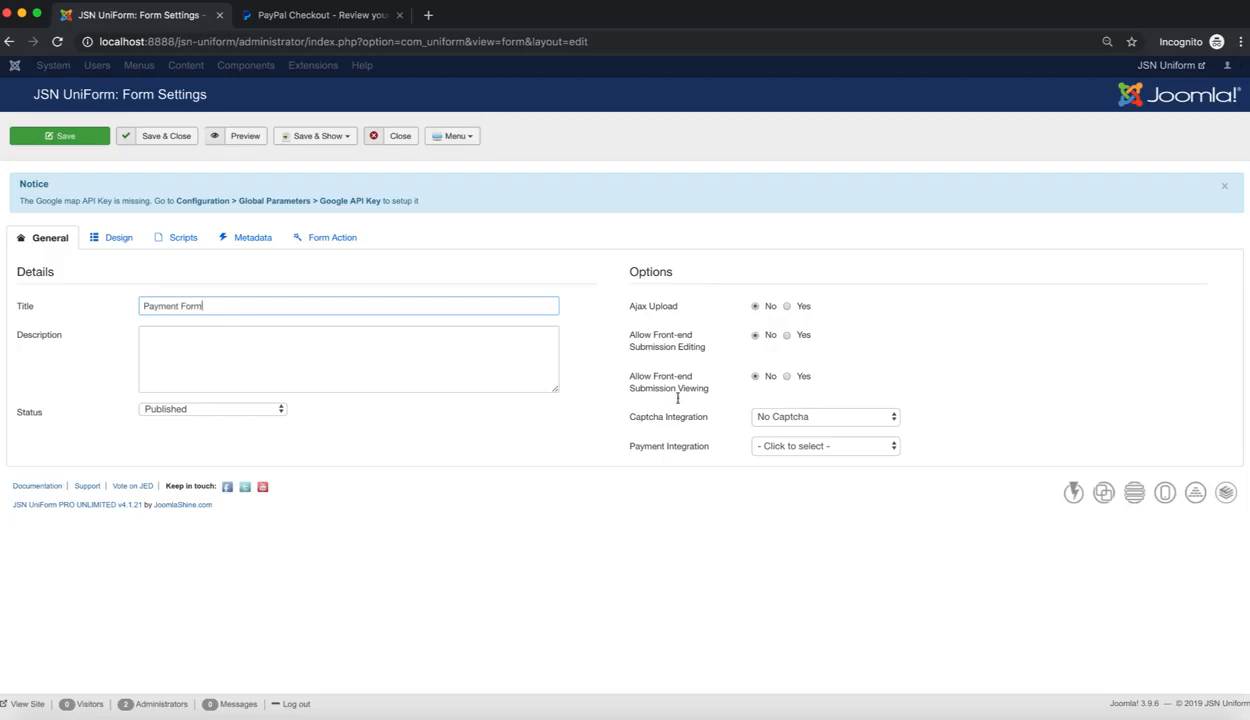
click(878, 447)
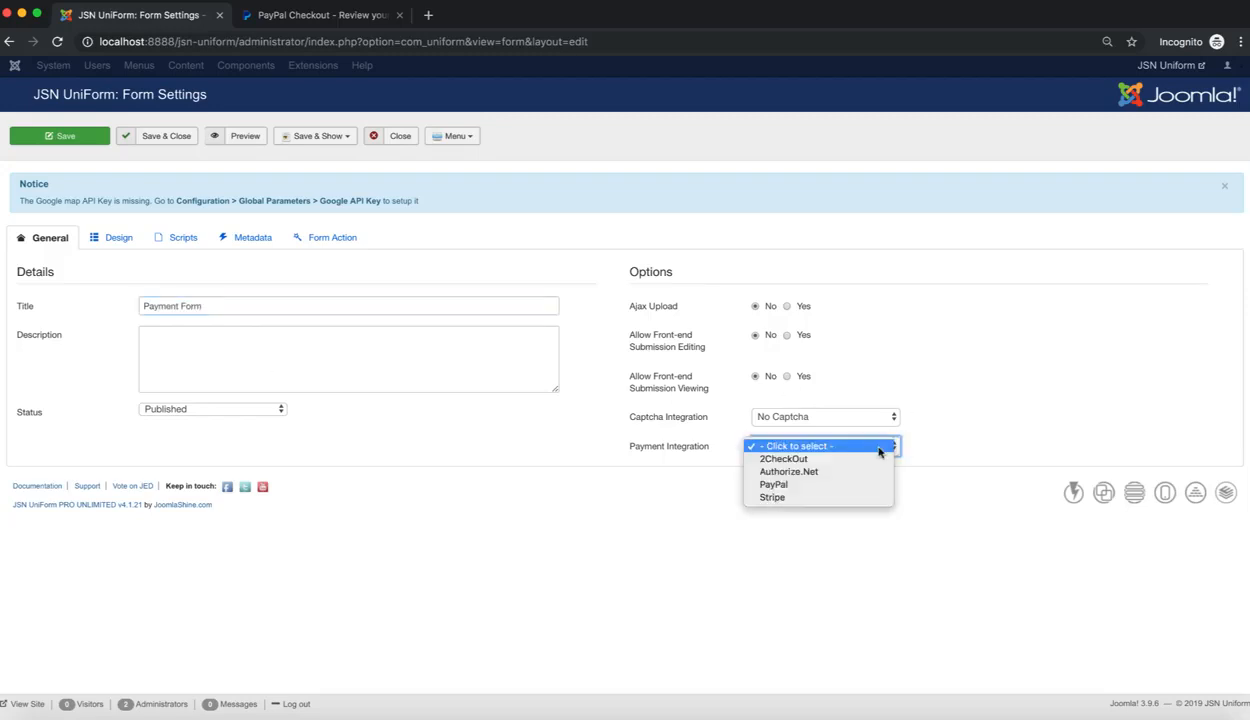
click(842, 485)
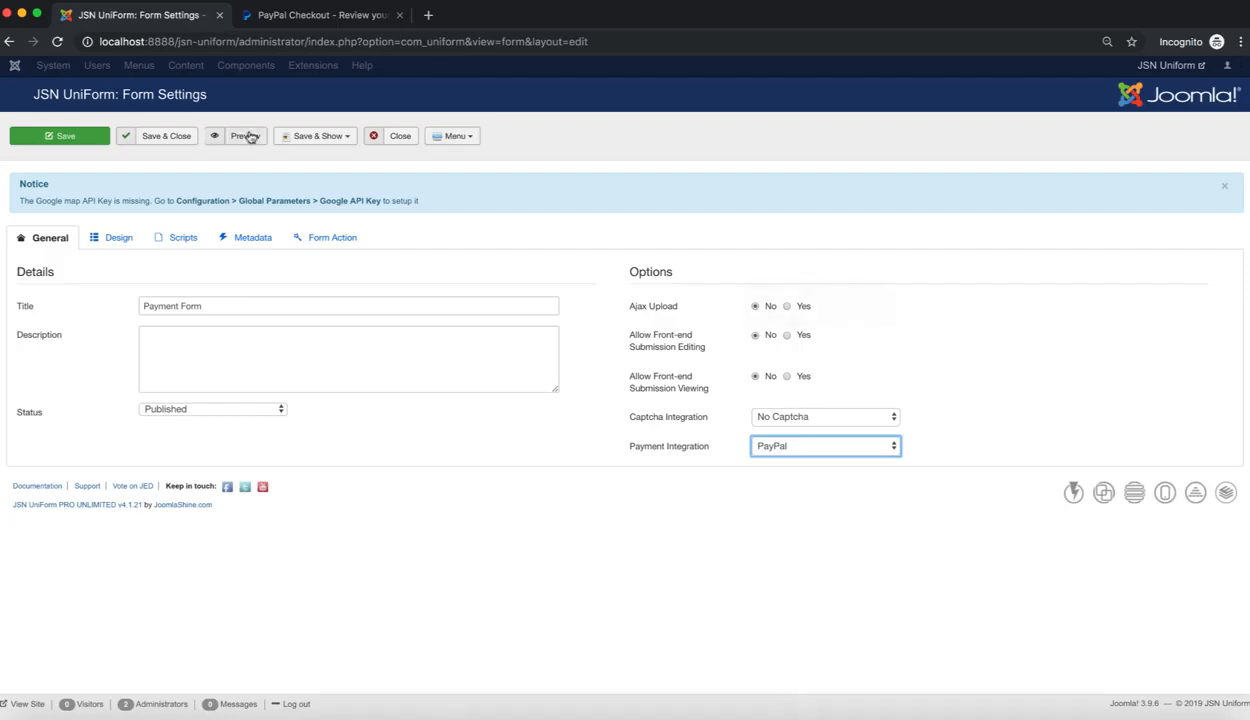
click(95, 143)
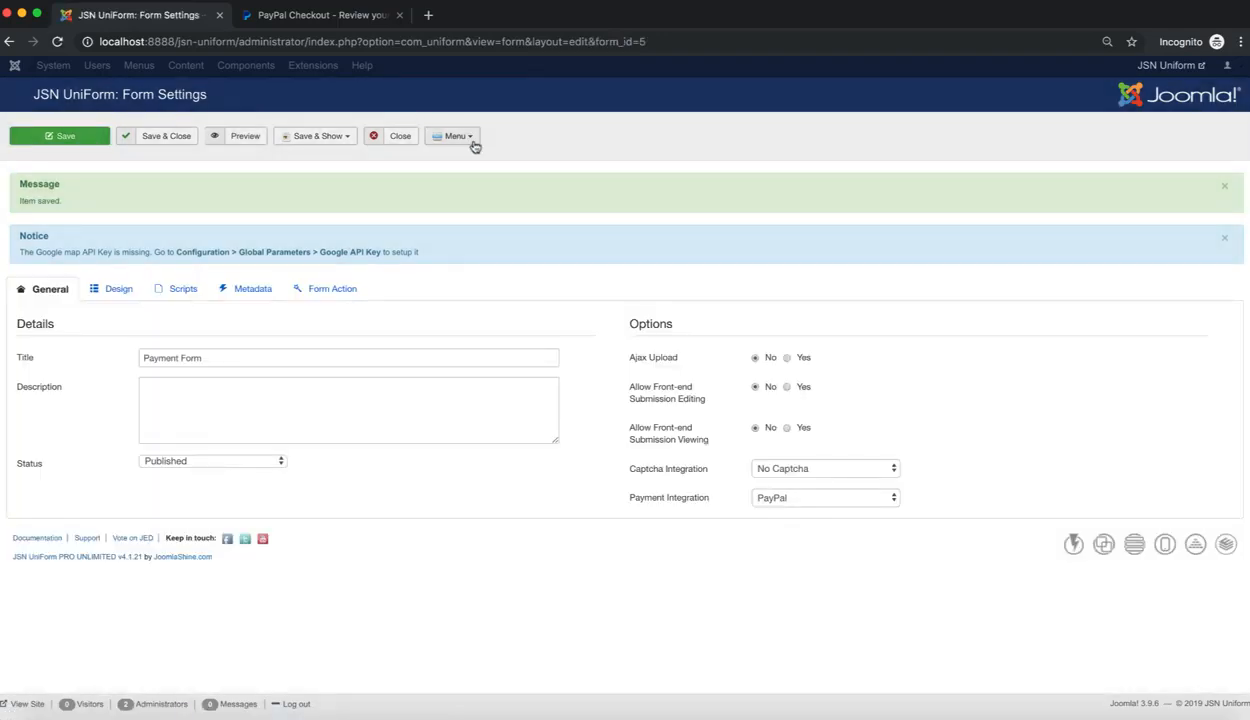
Go to the JSN UniForm integrations and open the payment gateway settings of the Paypal plugin.
click(470, 138)
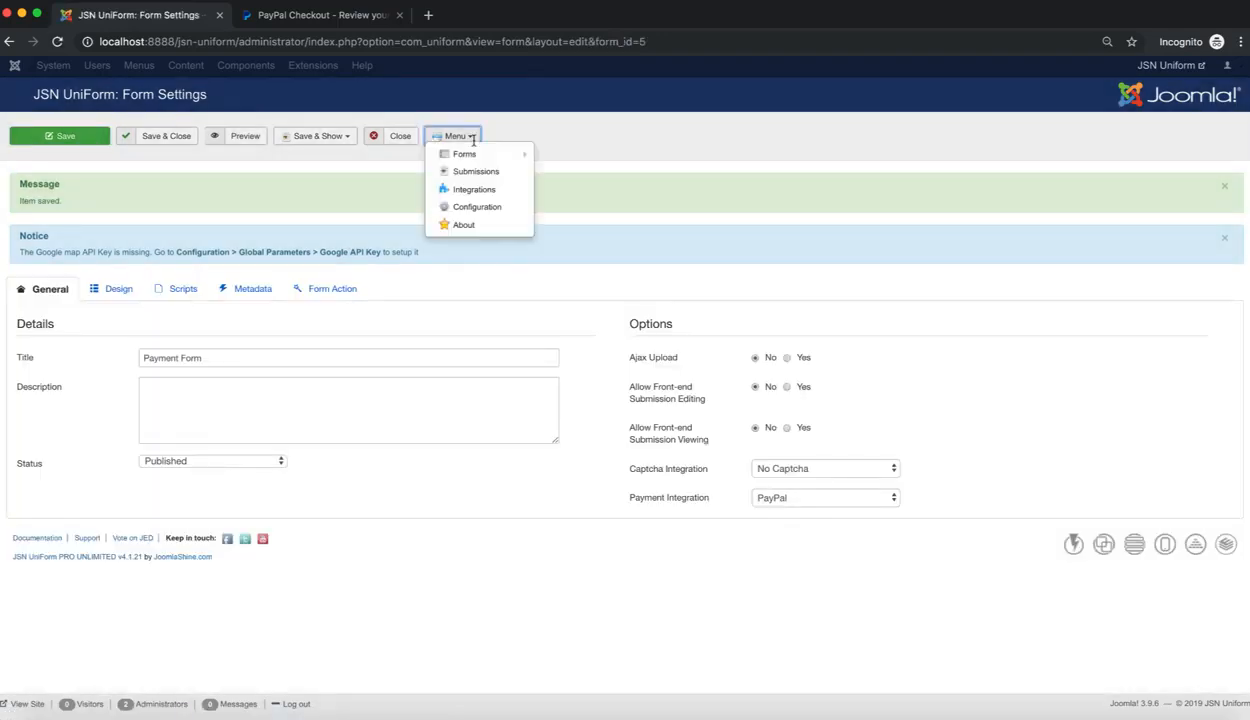
click(513, 190)
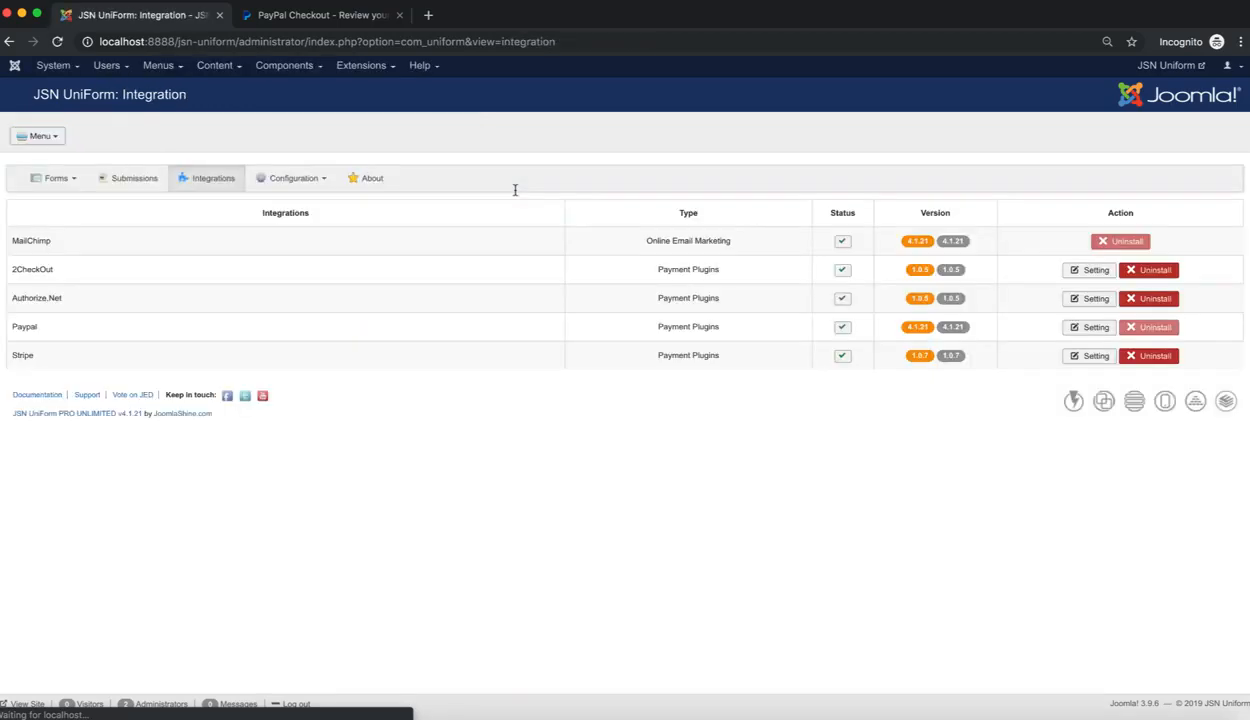
double_click(31, 324)
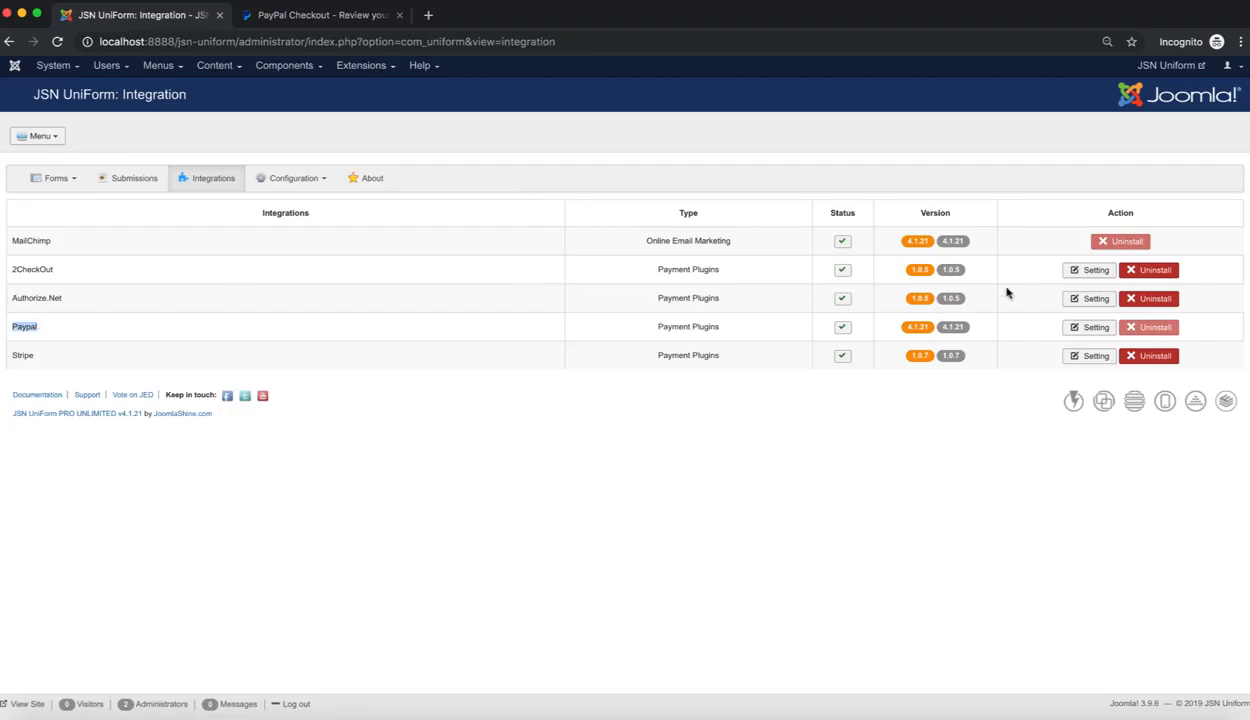
click(1087, 330)
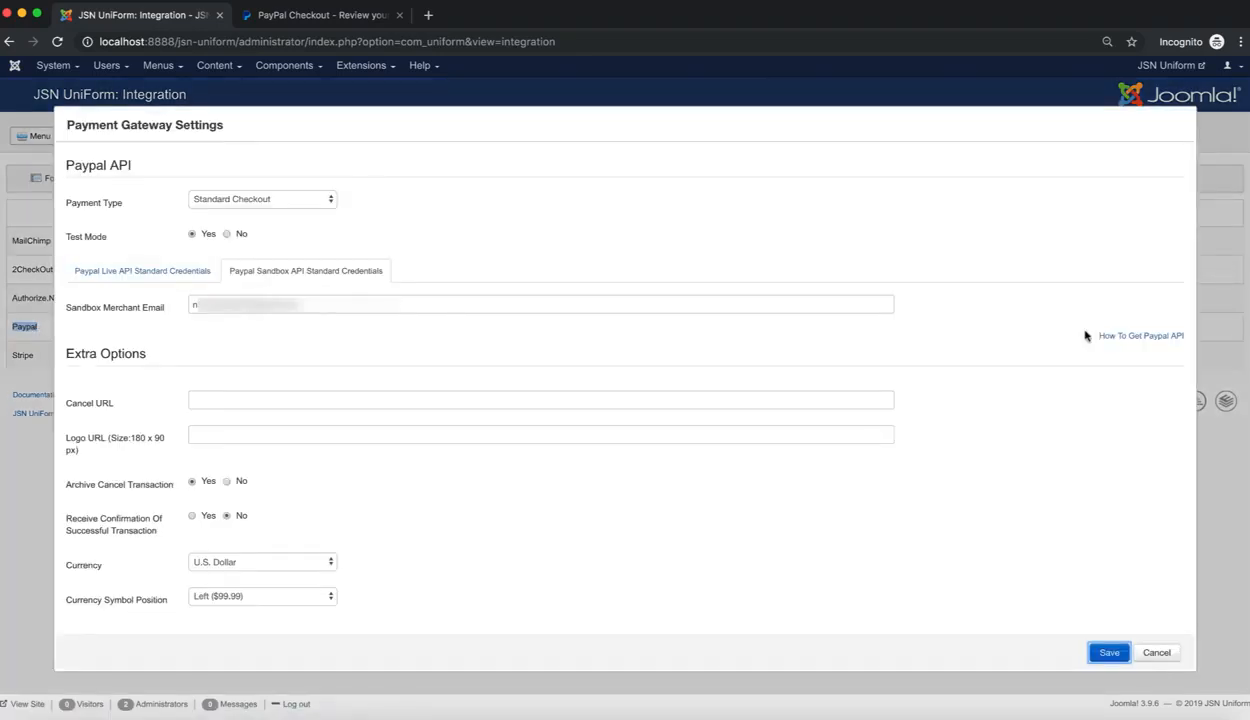
Keep Standard Checkout as the payment type, review the test mode and sandbox merchant e-mail settings, and save the gateway settings.
click(310, 203)
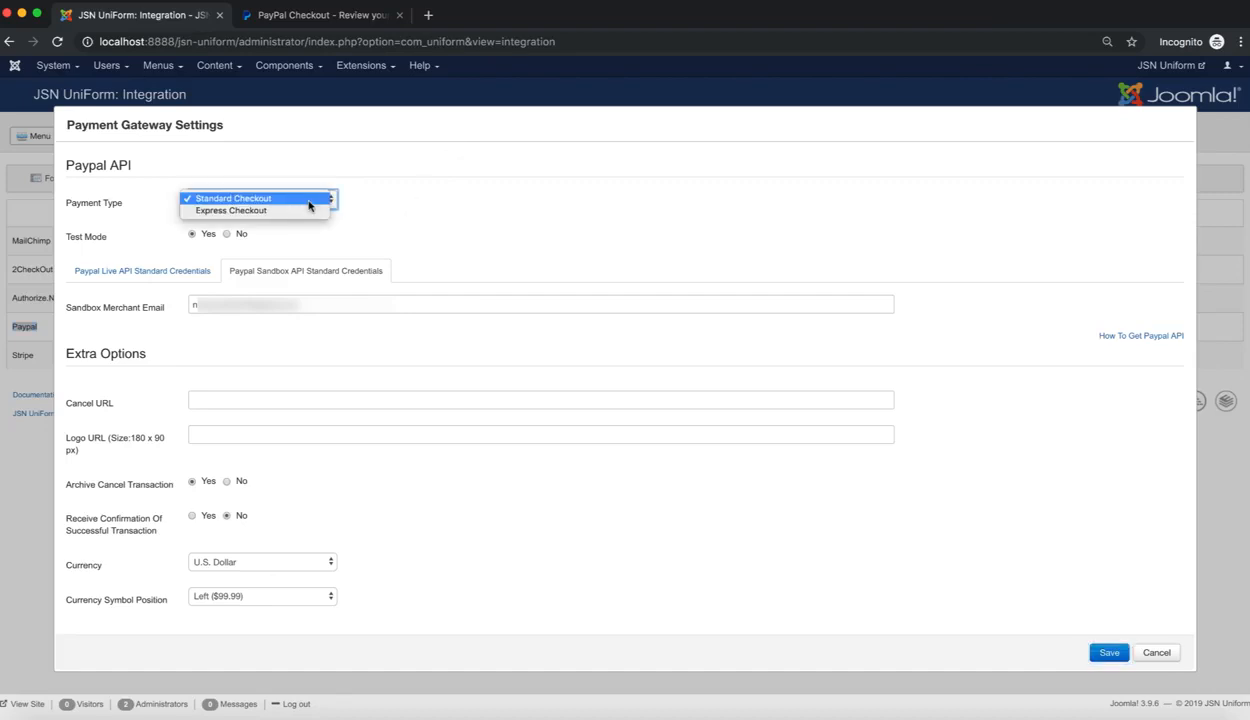
click(383, 224)
mouse_move(99, 236)
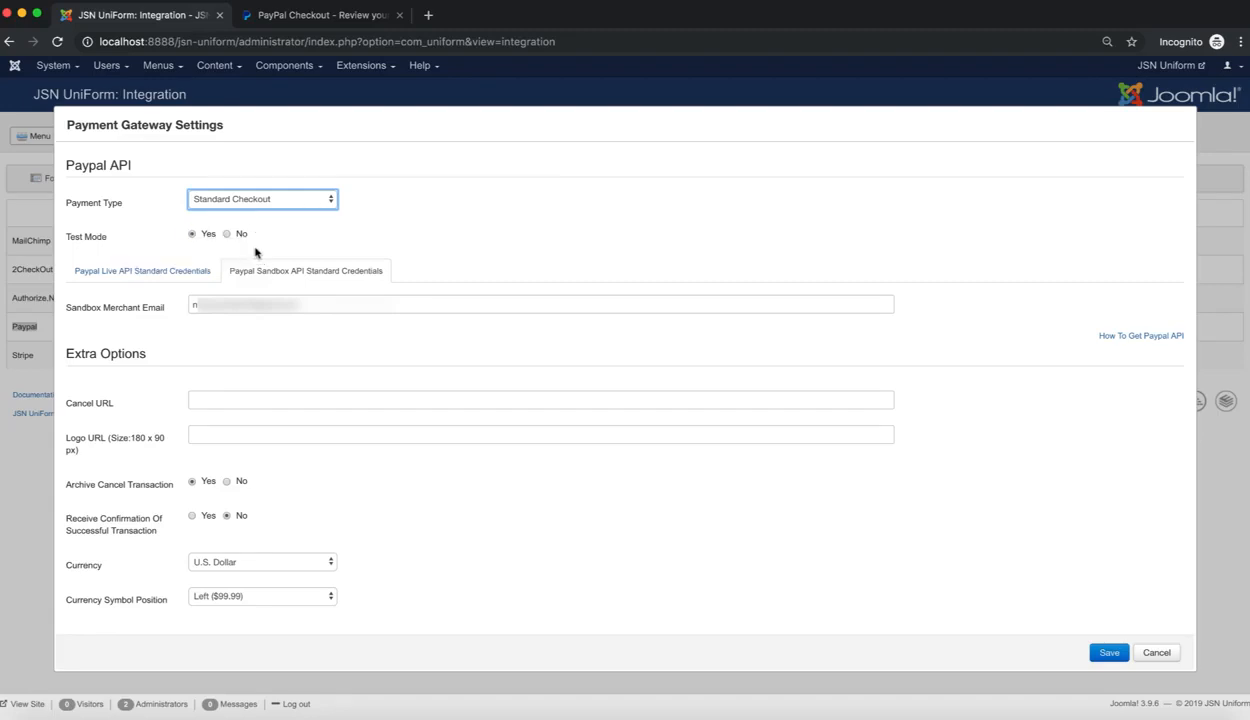
mouse_move(73, 312)
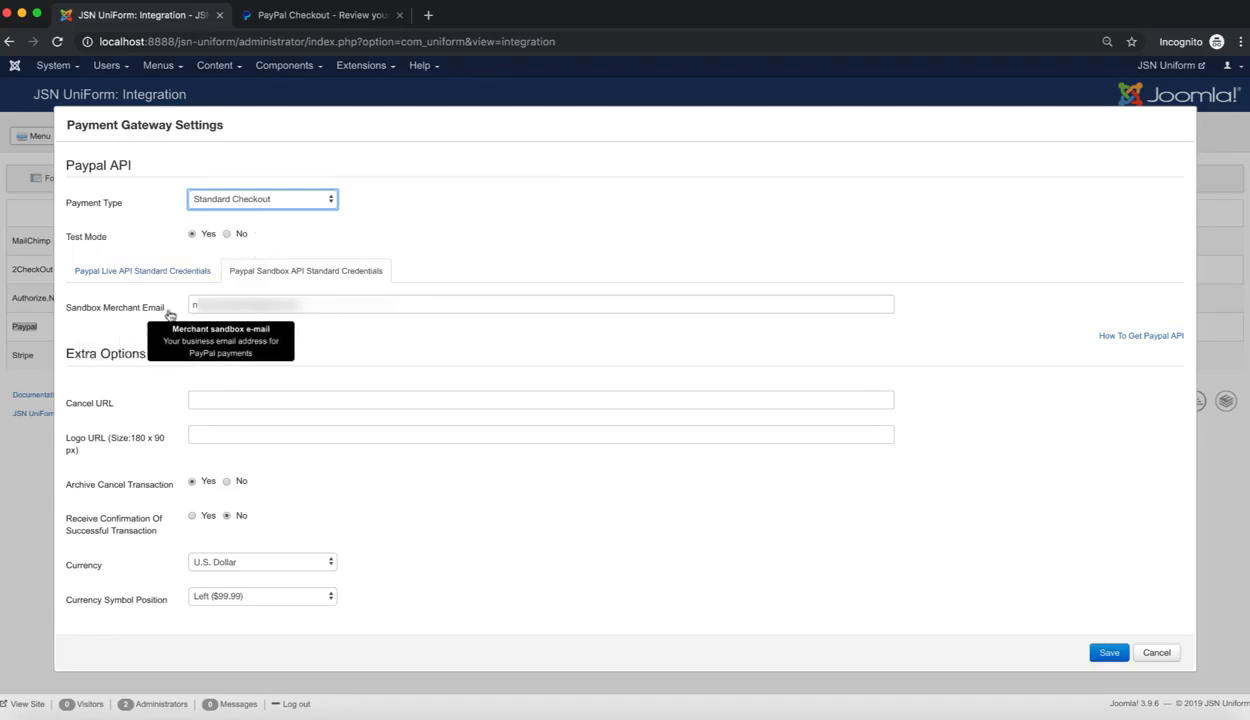
click(1109, 653)
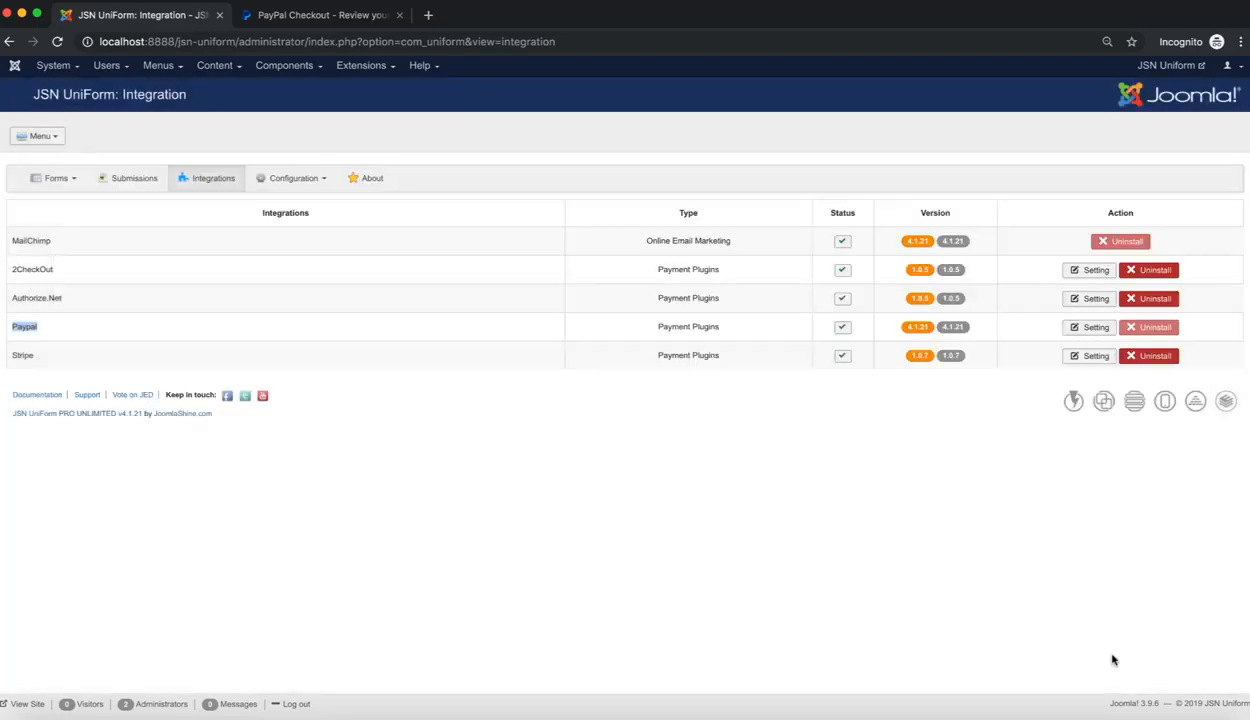
Reopen the recently saved Payment Form and show its design layout.
mouse_move(75, 184)
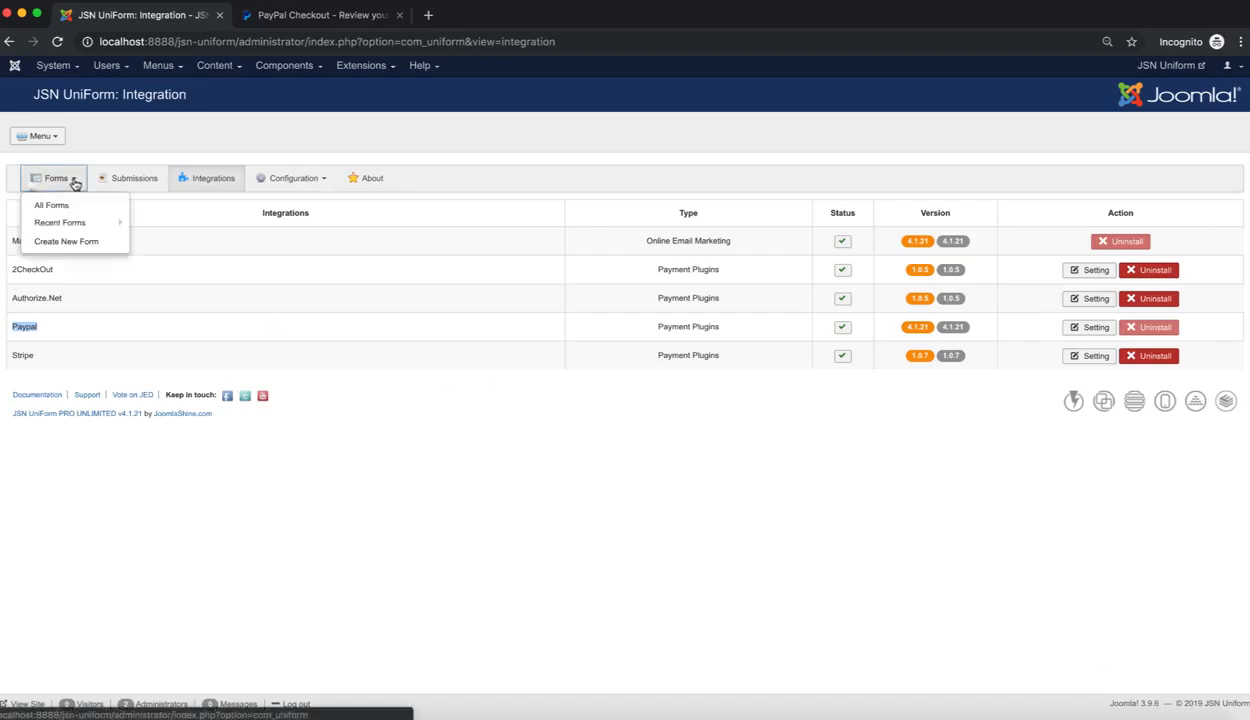
click(208, 227)
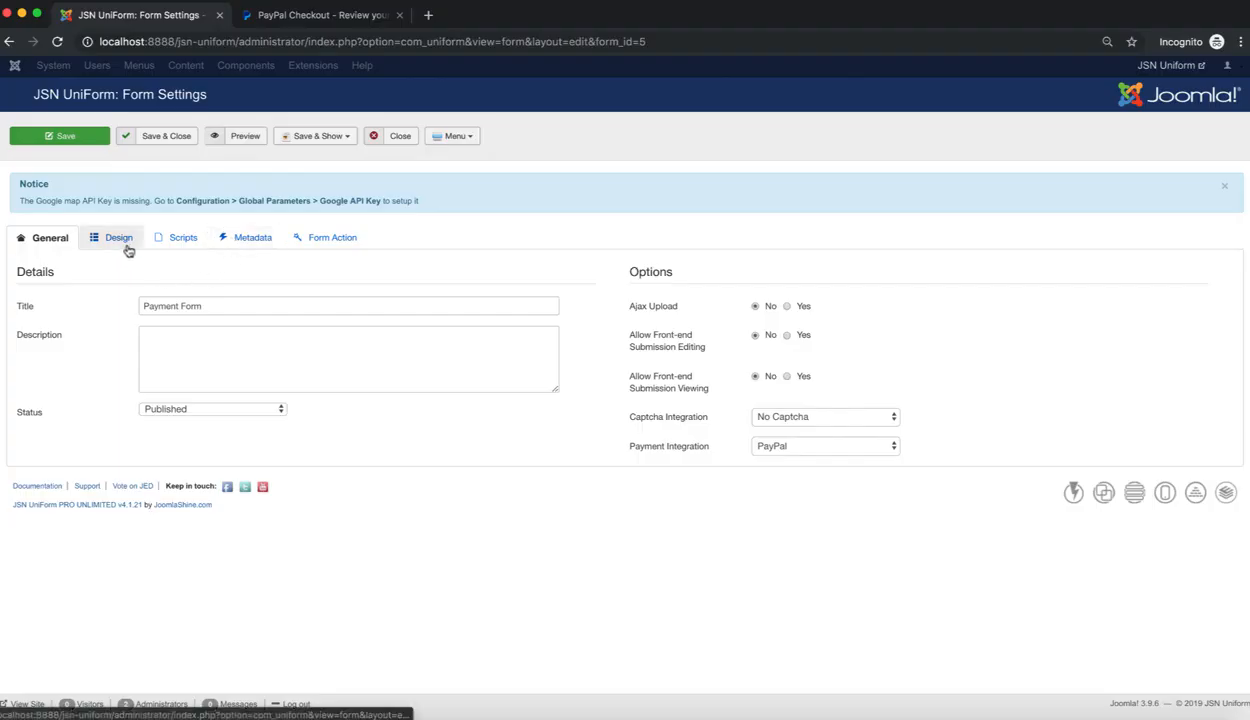
click(118, 240)
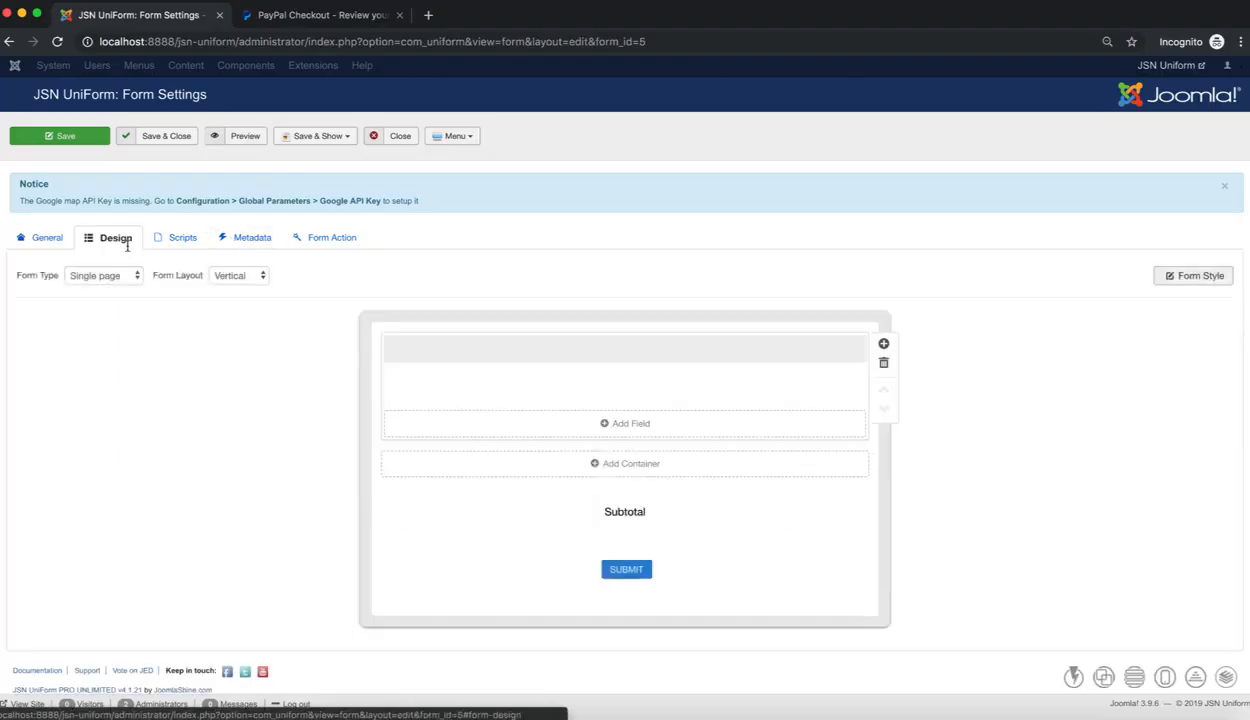
Add a Dropdown field to the form and title it "Product".
click(682, 434)
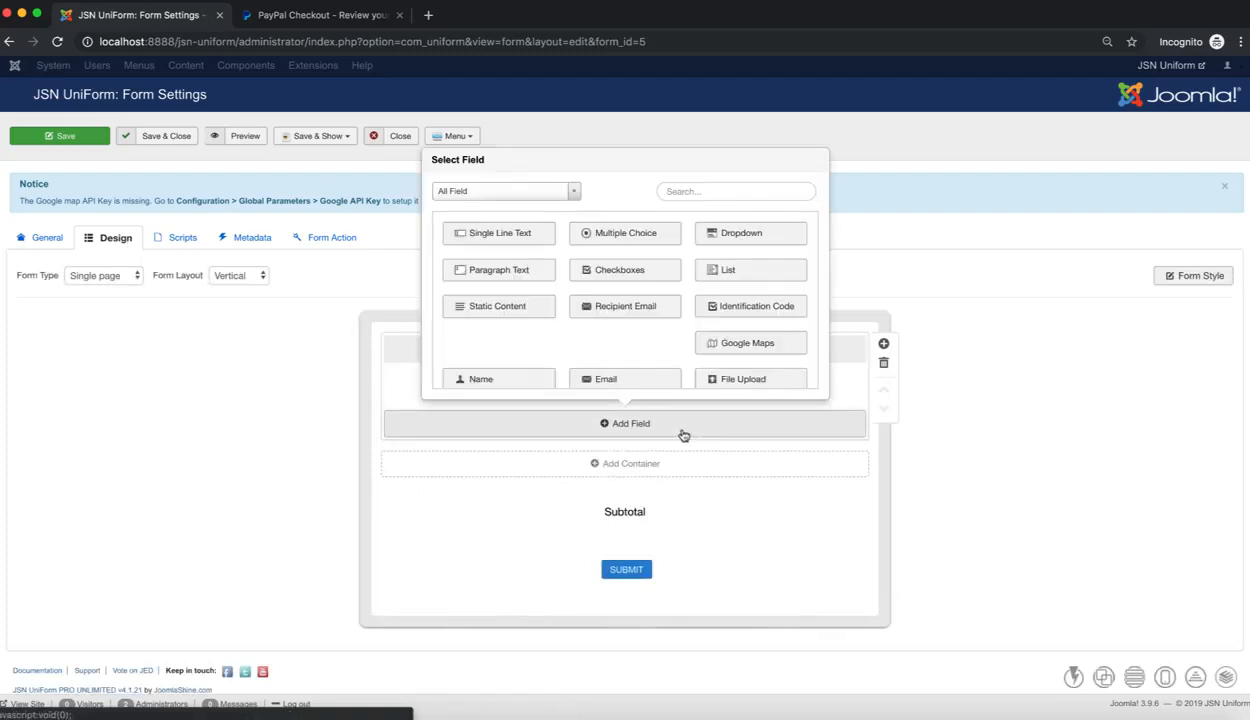
click(766, 236)
double_click(763, 463)
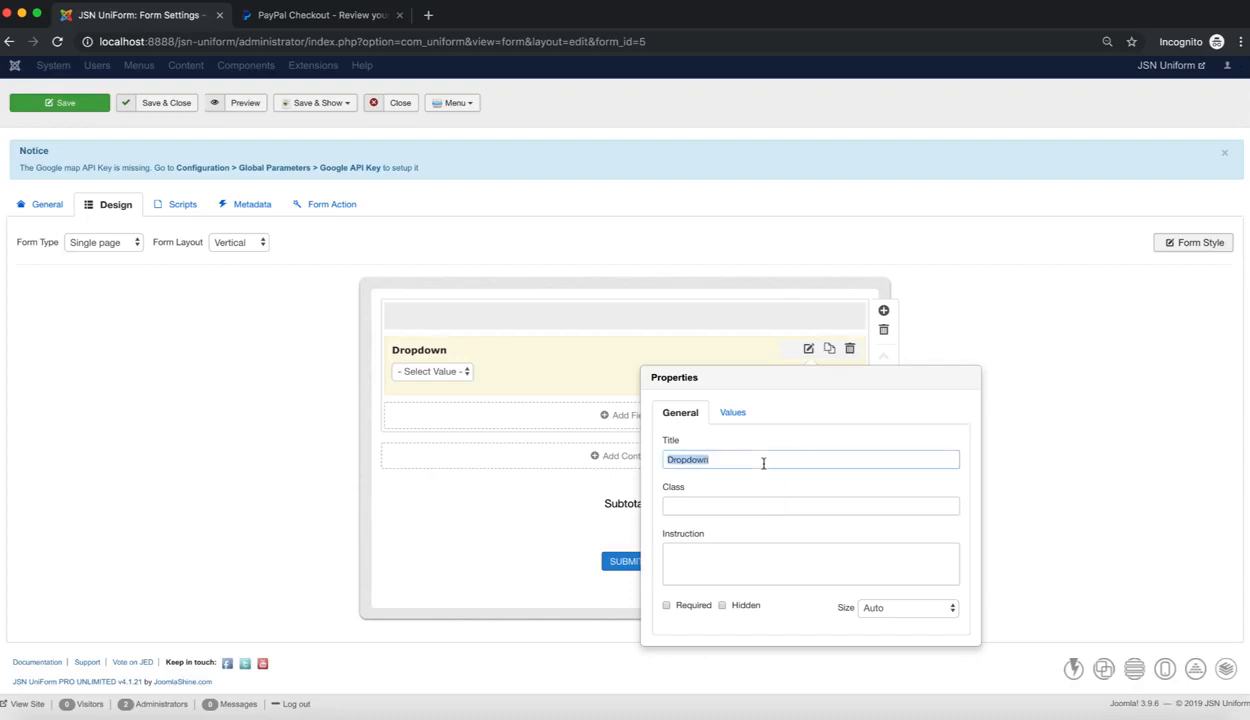
text(Product)
Replace the Product dropdown's default values with JSN Uniform, JSN PowerAdmin 2, JSN ImageShow and JSN EasySlider, keeping the placeholder item.
click(731, 412)
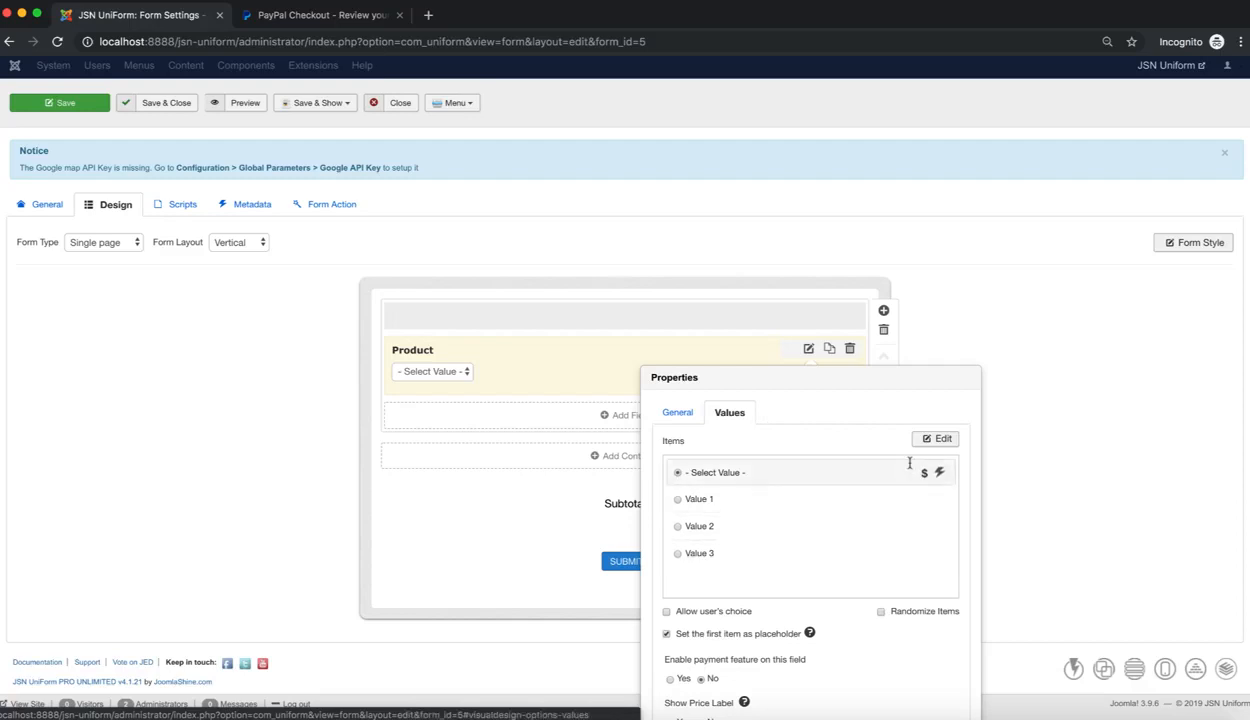
click(940, 442)
drag(699, 500, 649, 477)
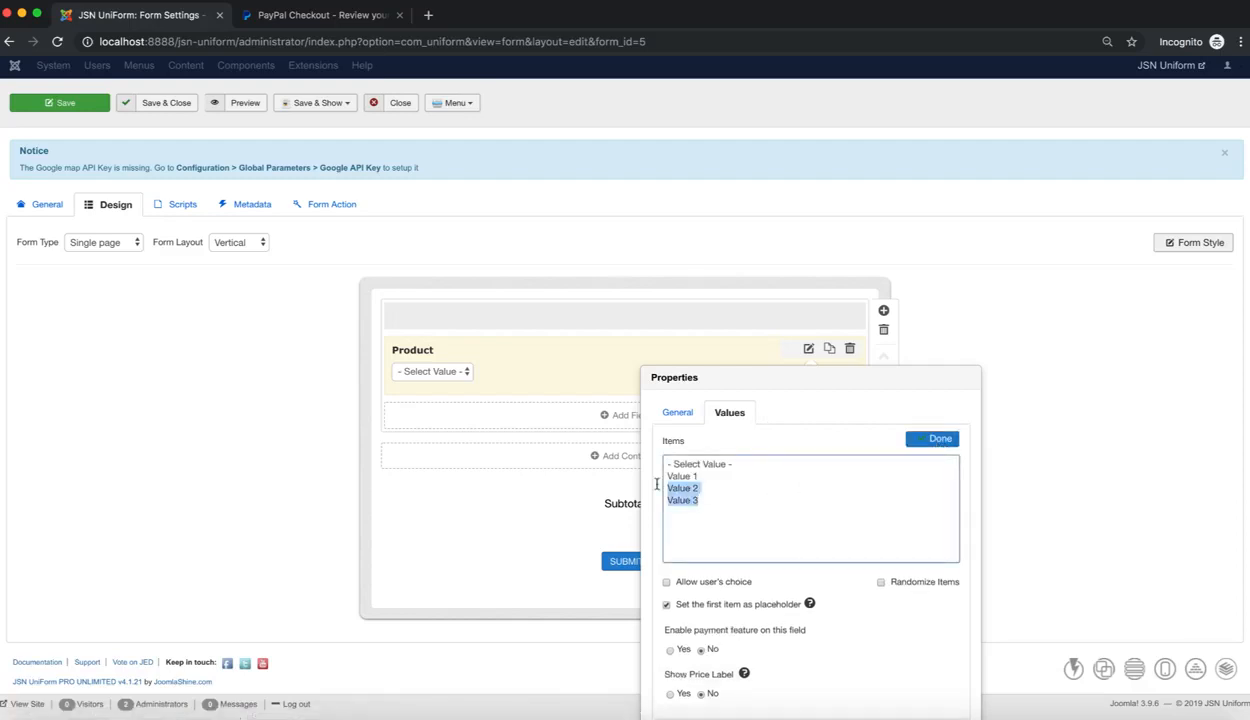
text(JSN Uniform)
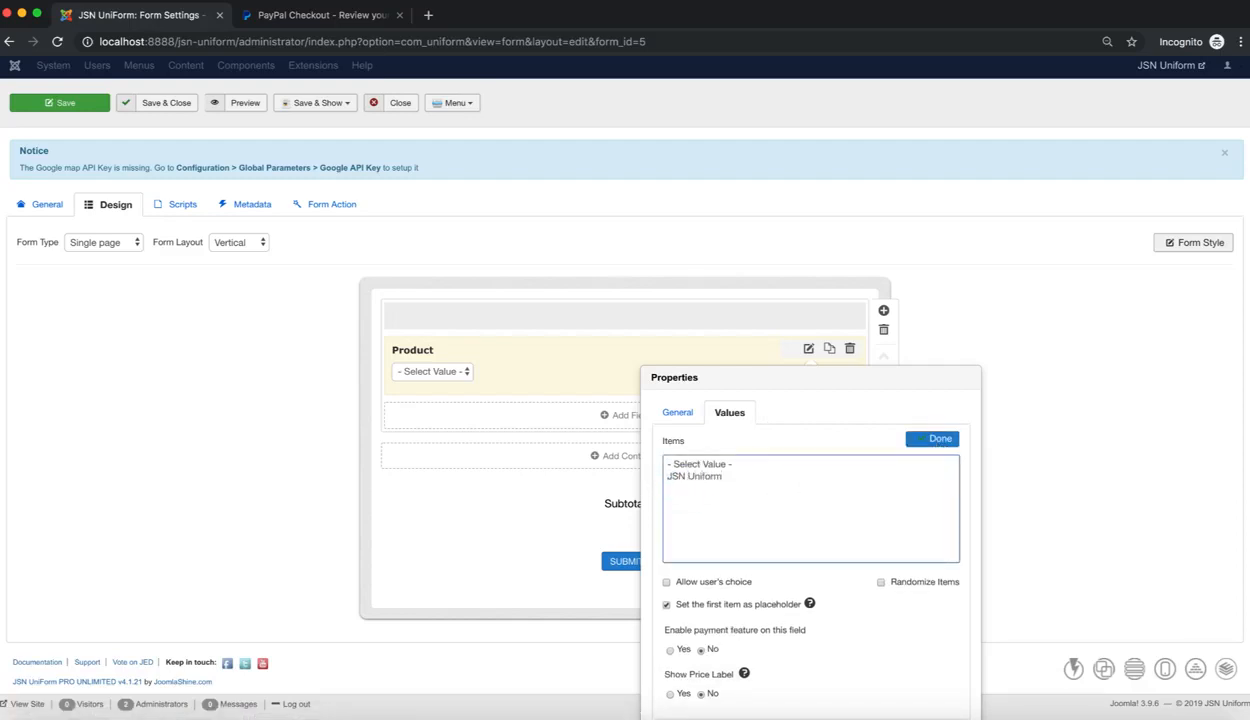
key(Return)
text(JSN PowerAdmin 2 )
text(JSN ImageShow)
key(Return)
text(JSN EasySlide)
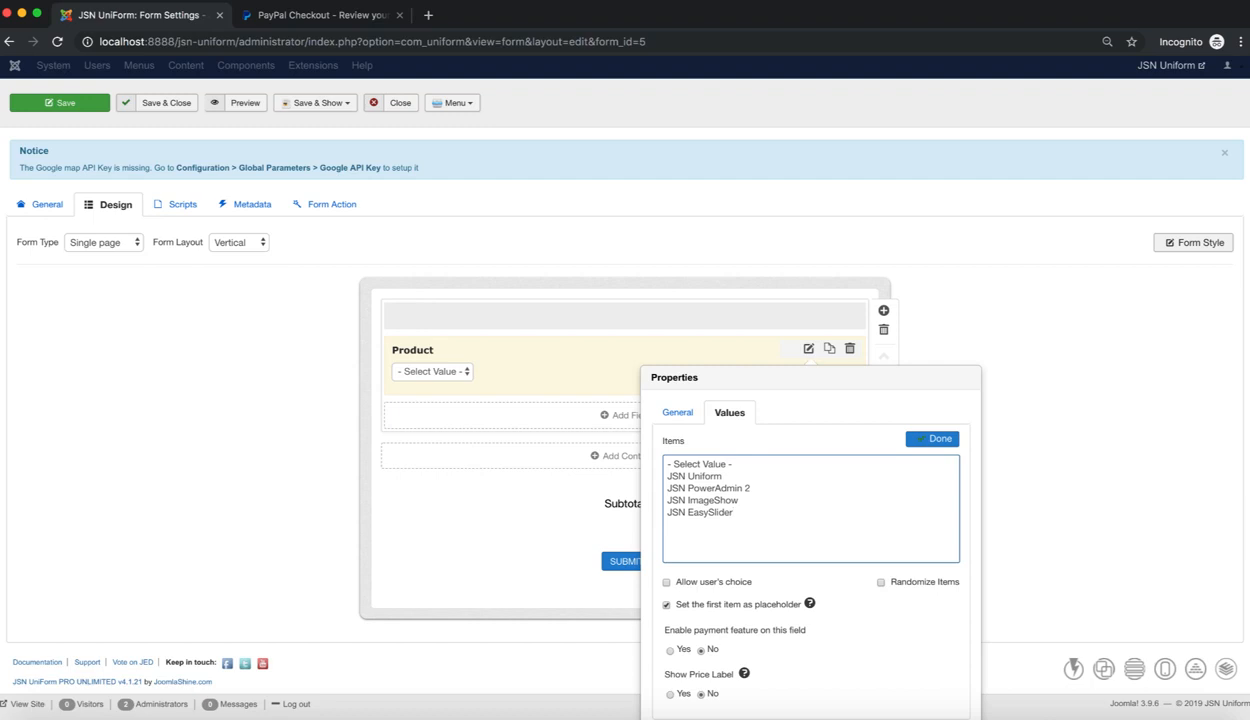
text(r)
click(927, 441)
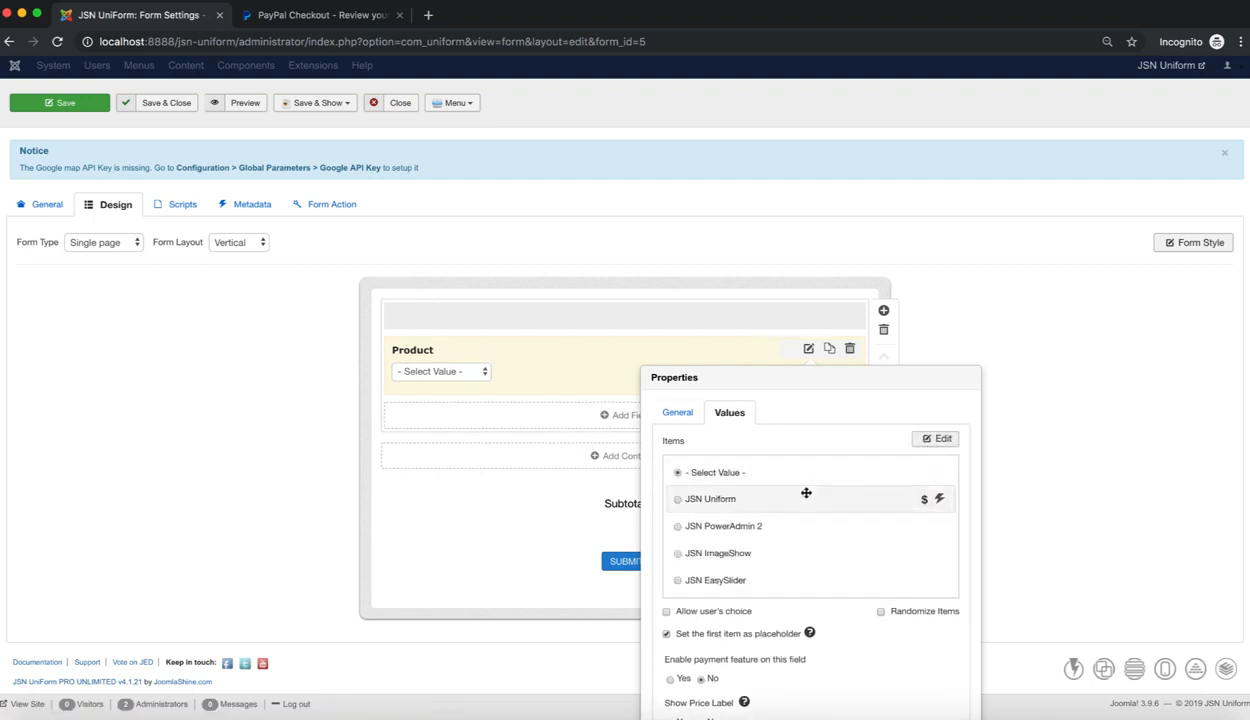
Add a Multiple Choice field below the Product dropdown and title it "License".
scroll(806, 493, down, 1)
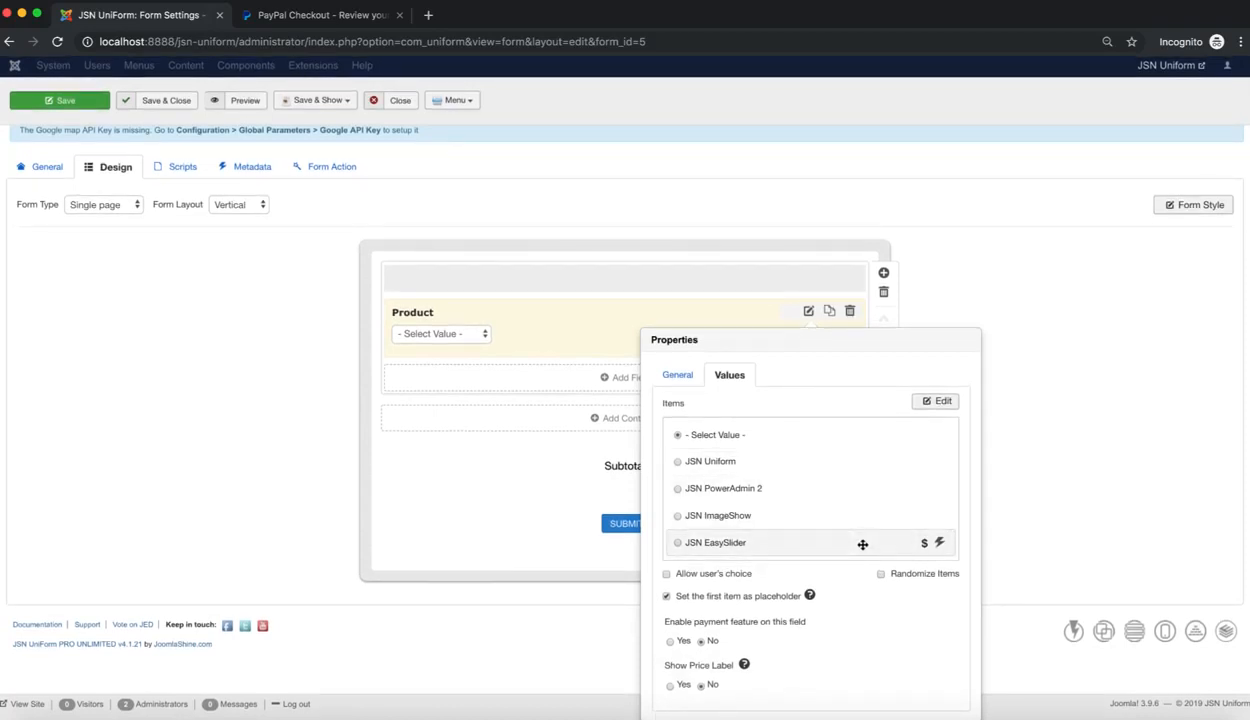
click(573, 382)
click(614, 412)
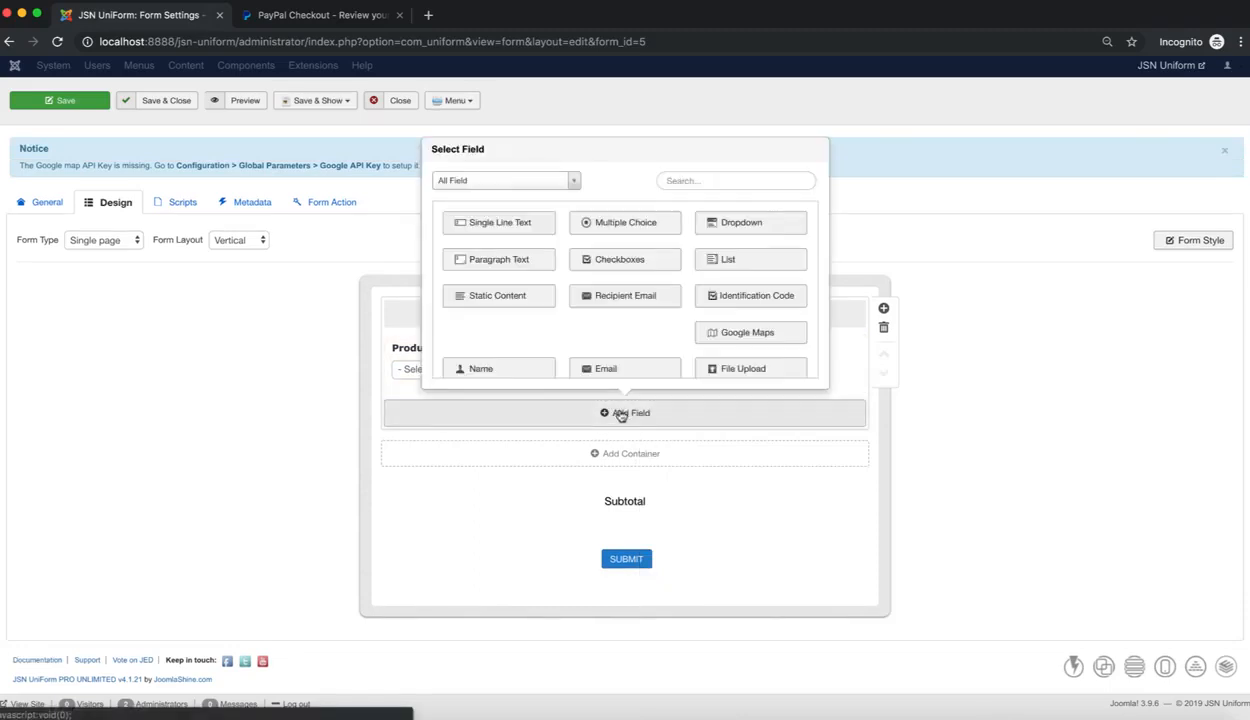
click(652, 224)
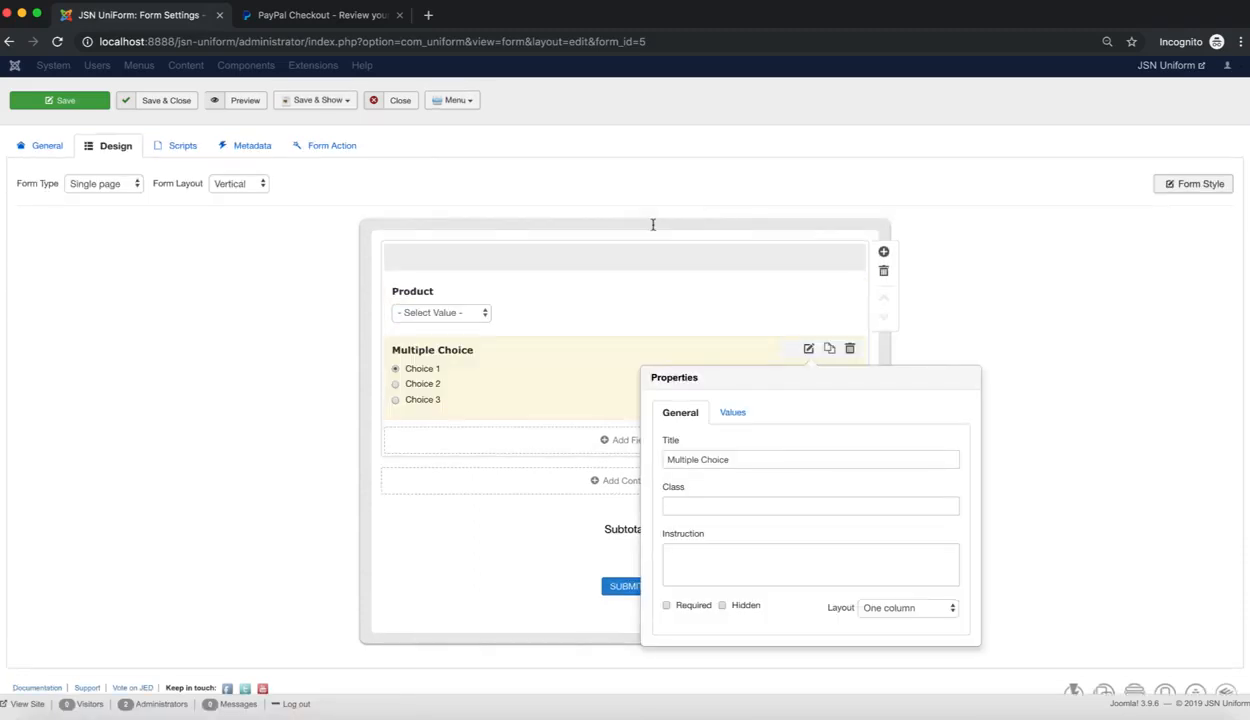
triple_click(800, 457)
text(License)
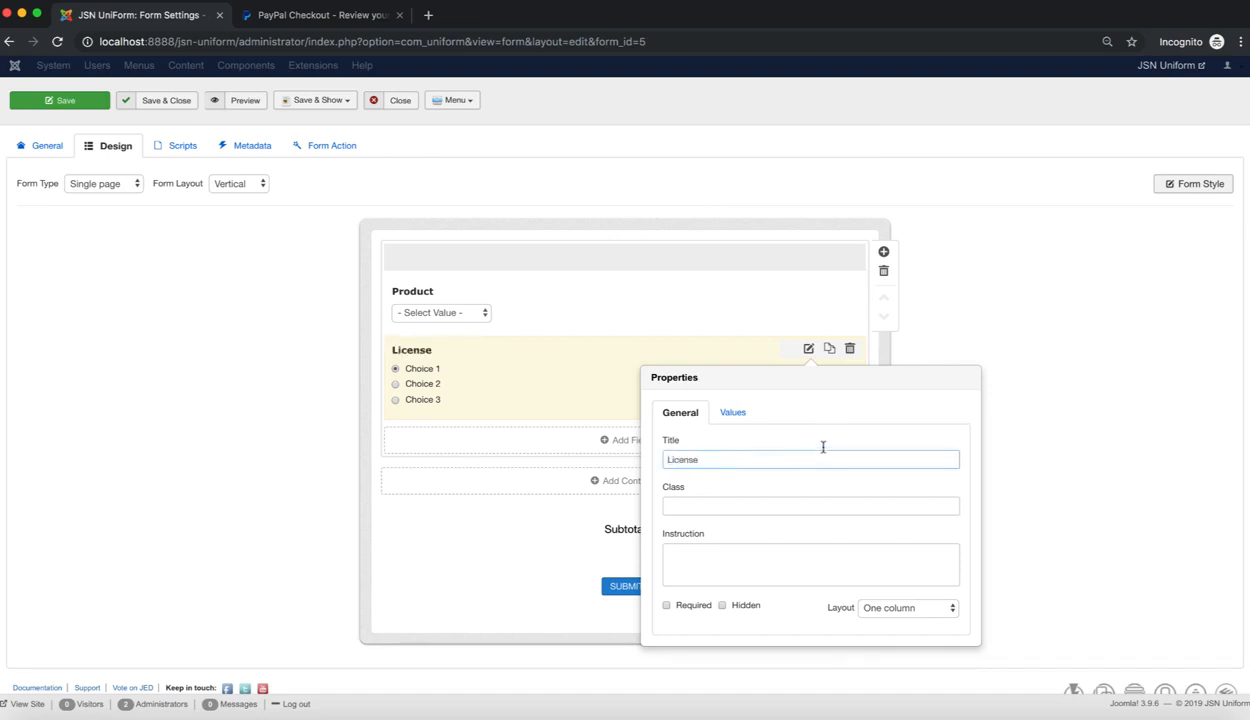
Replace the License field's default choices with Free, Pro Standard and Pro Unlimited.
click(733, 413)
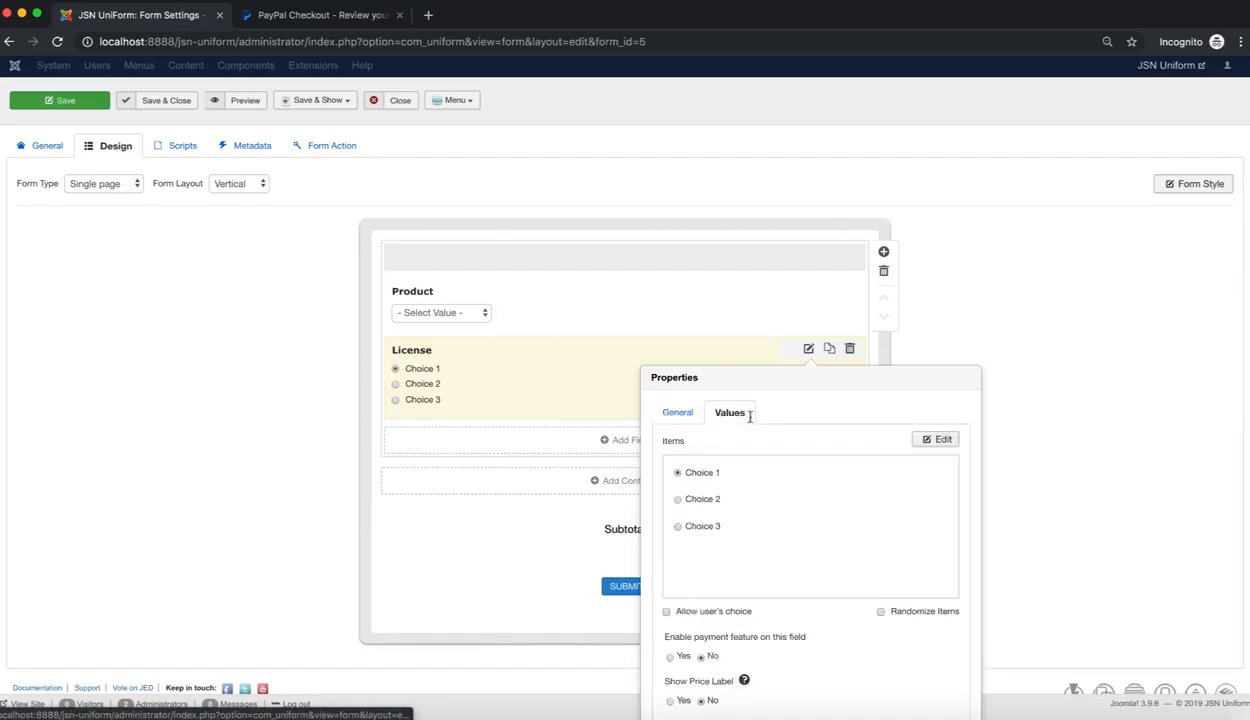
click(937, 442)
key(super+a)
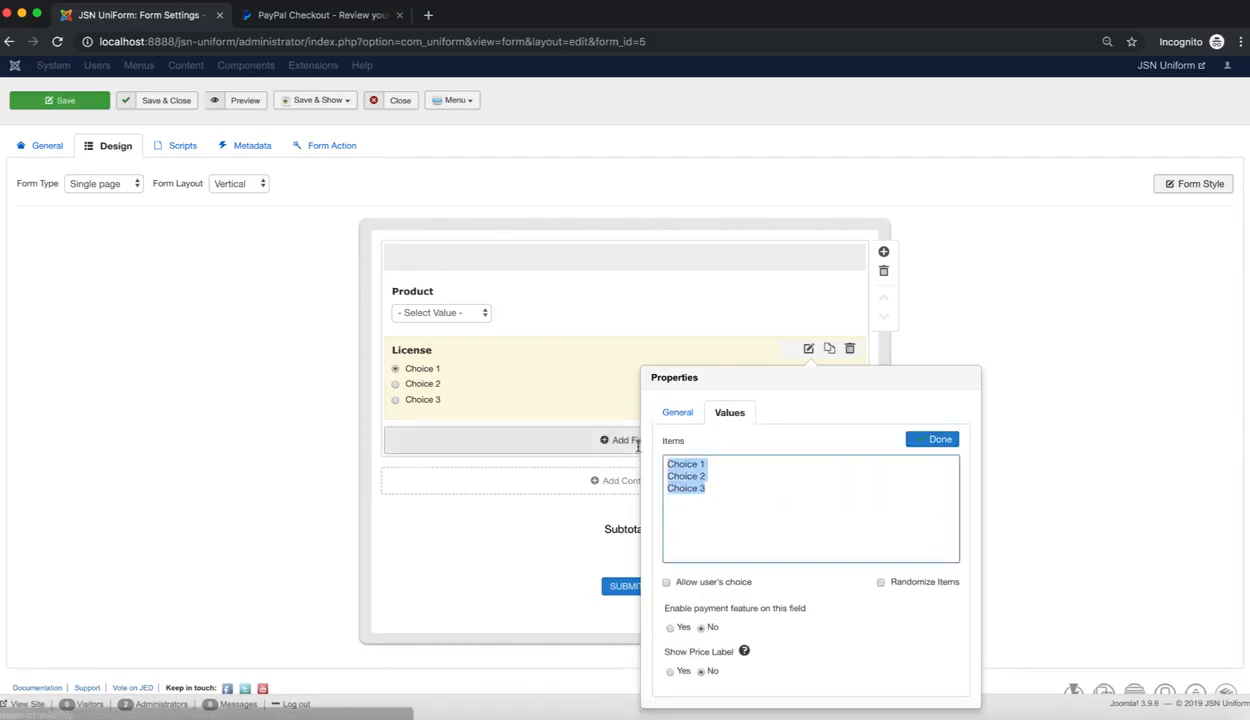
text(Fr)
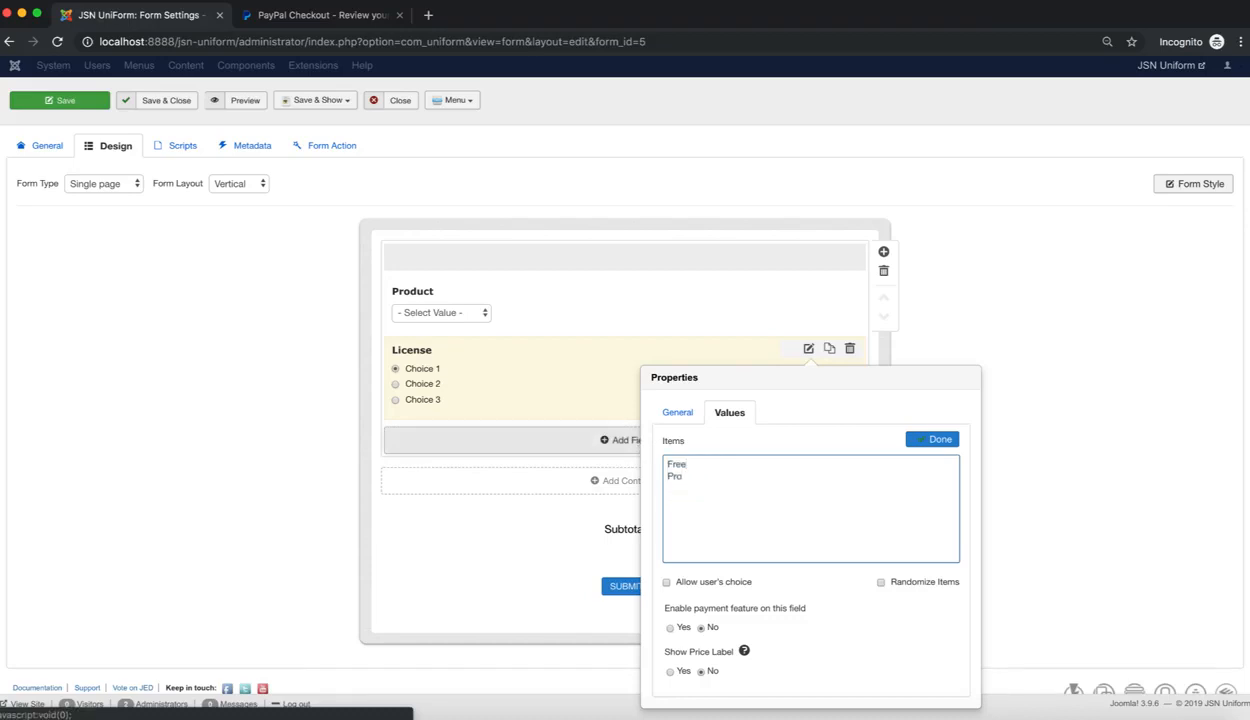
text(ee)
key(Return)
text(Pro Standard)
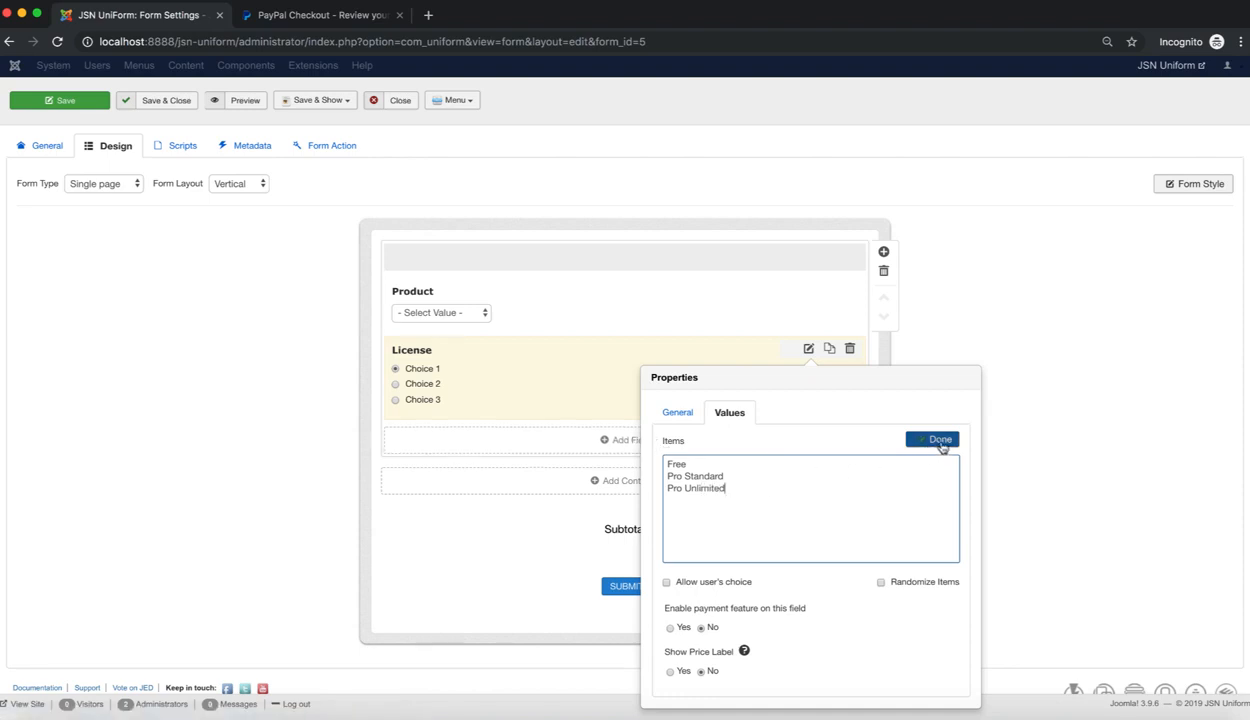
click(941, 443)
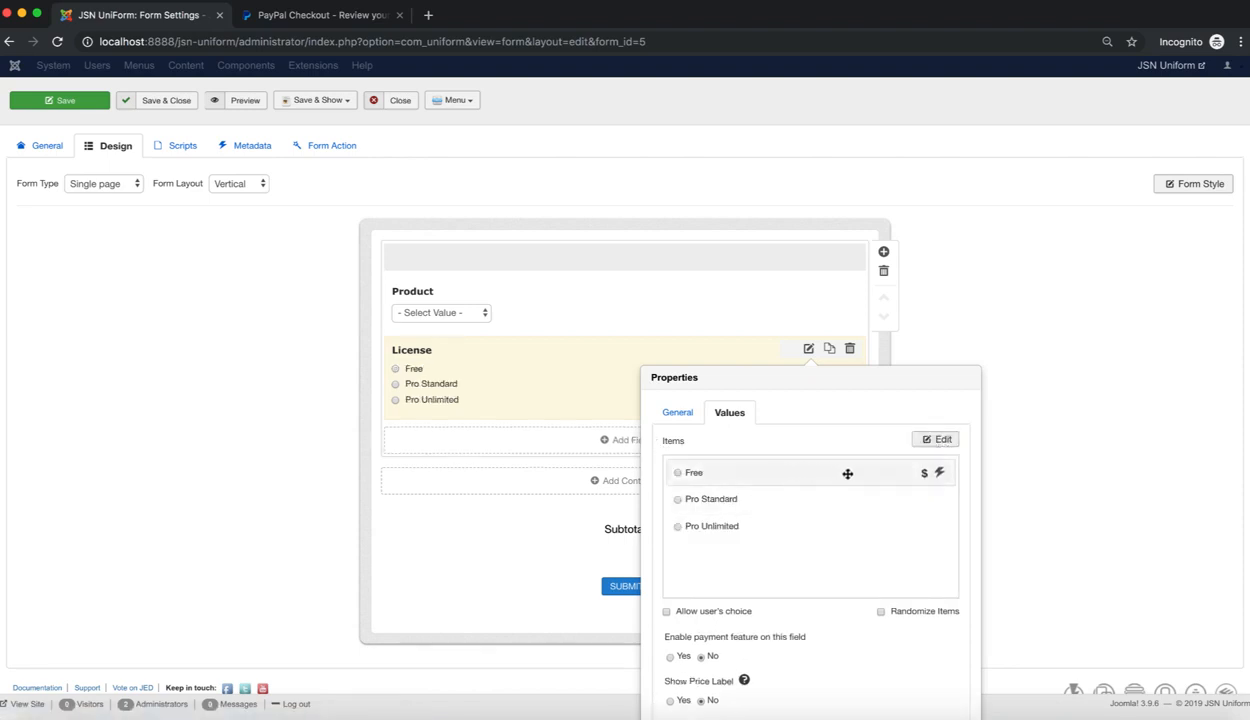
Set the License prices to 0 for Free, 49 for Pro Standard and 69 for Pro Unlimited, keeping quantity 1.
click(924, 473)
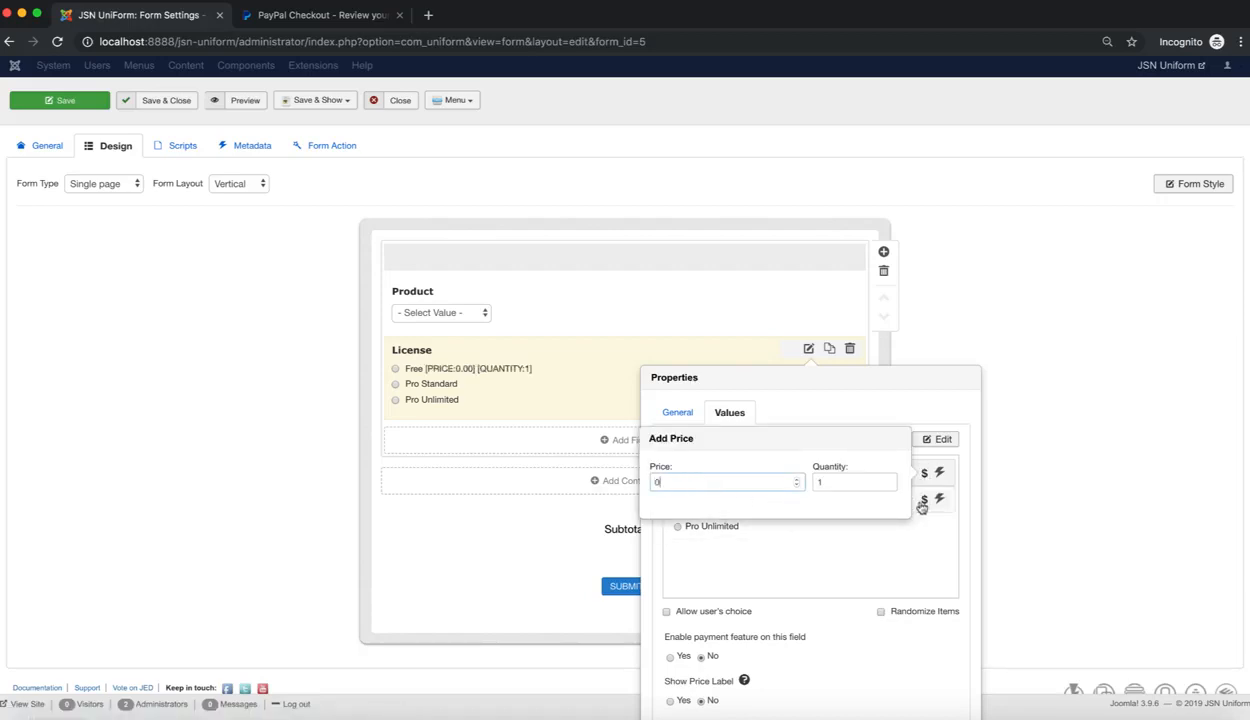
click(922, 500)
text(0)
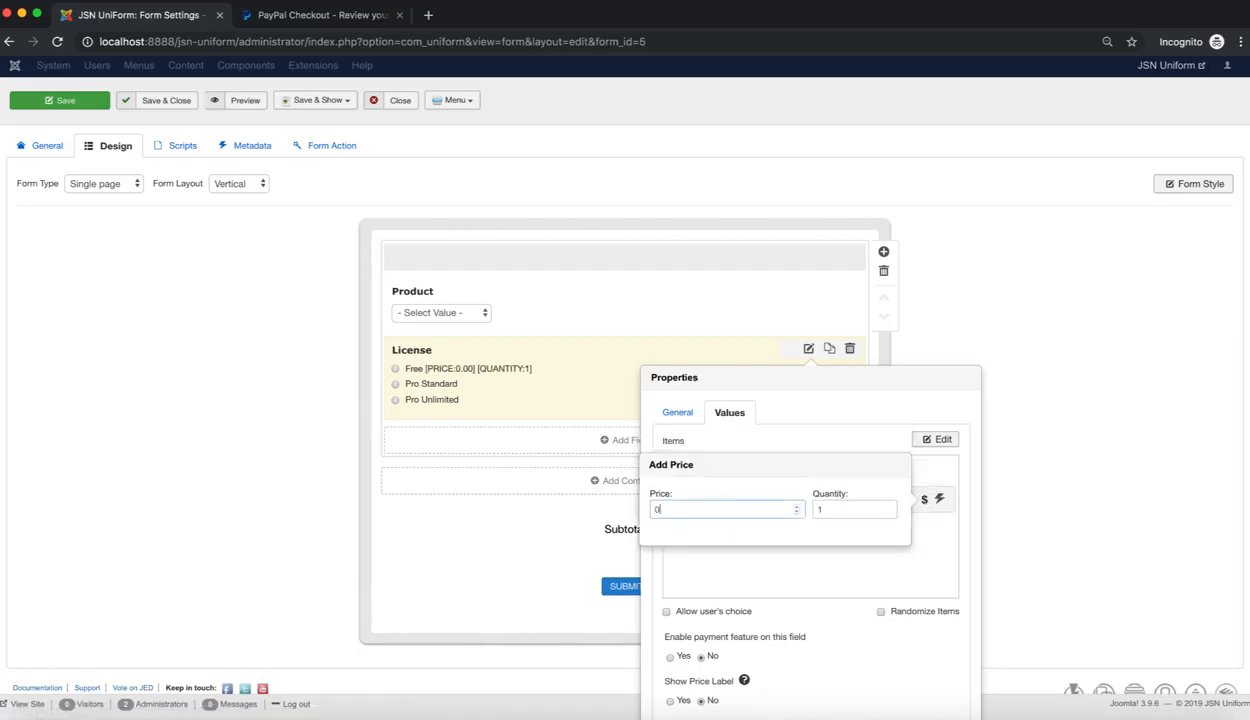
key(BackSpace)
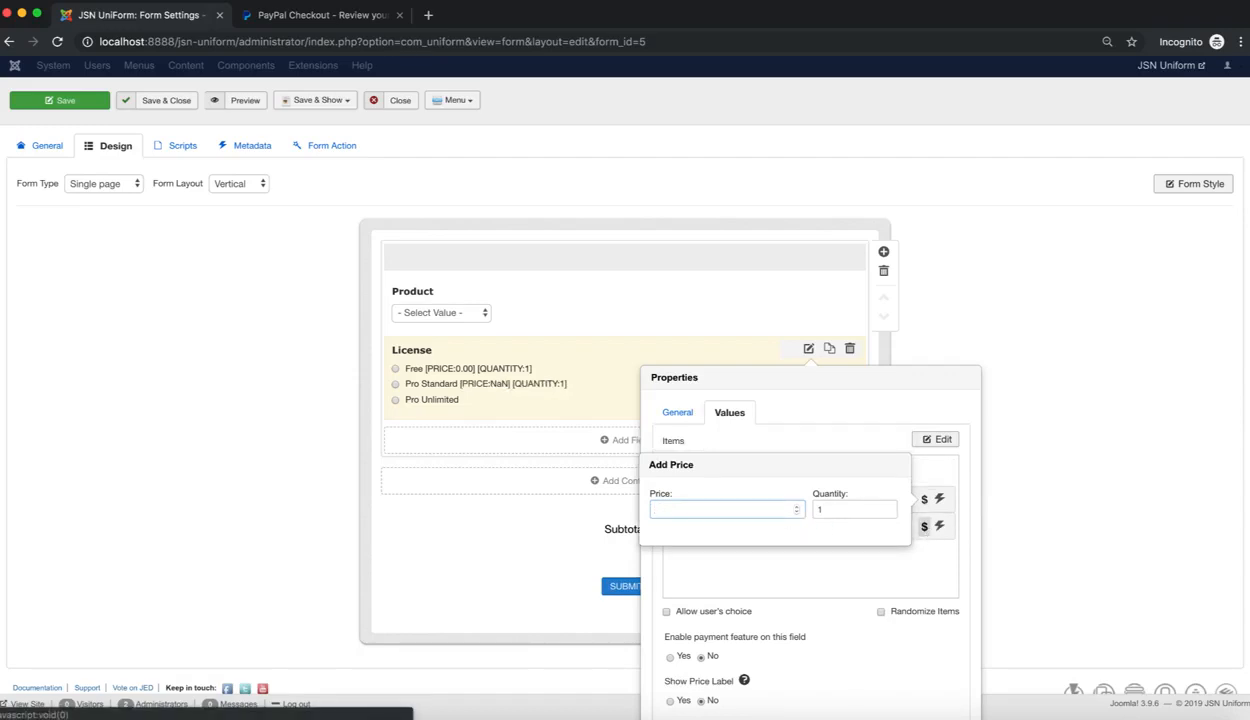
text(49)
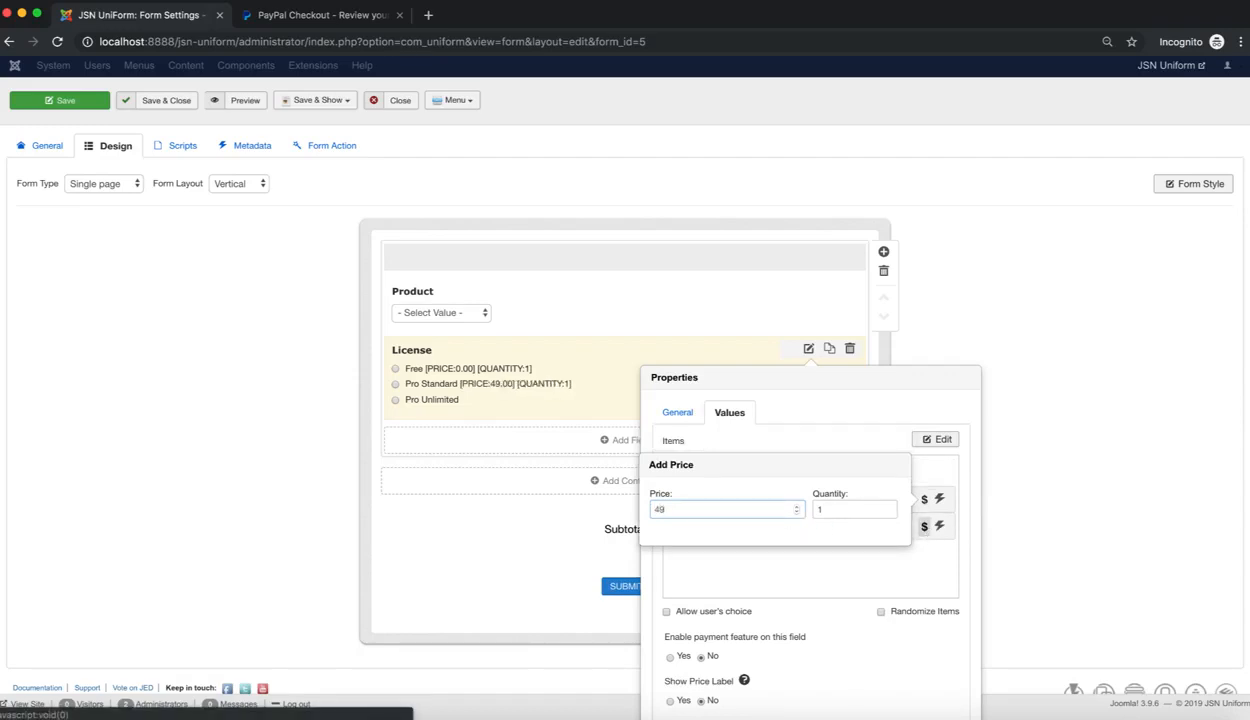
click(924, 526)
text(69)
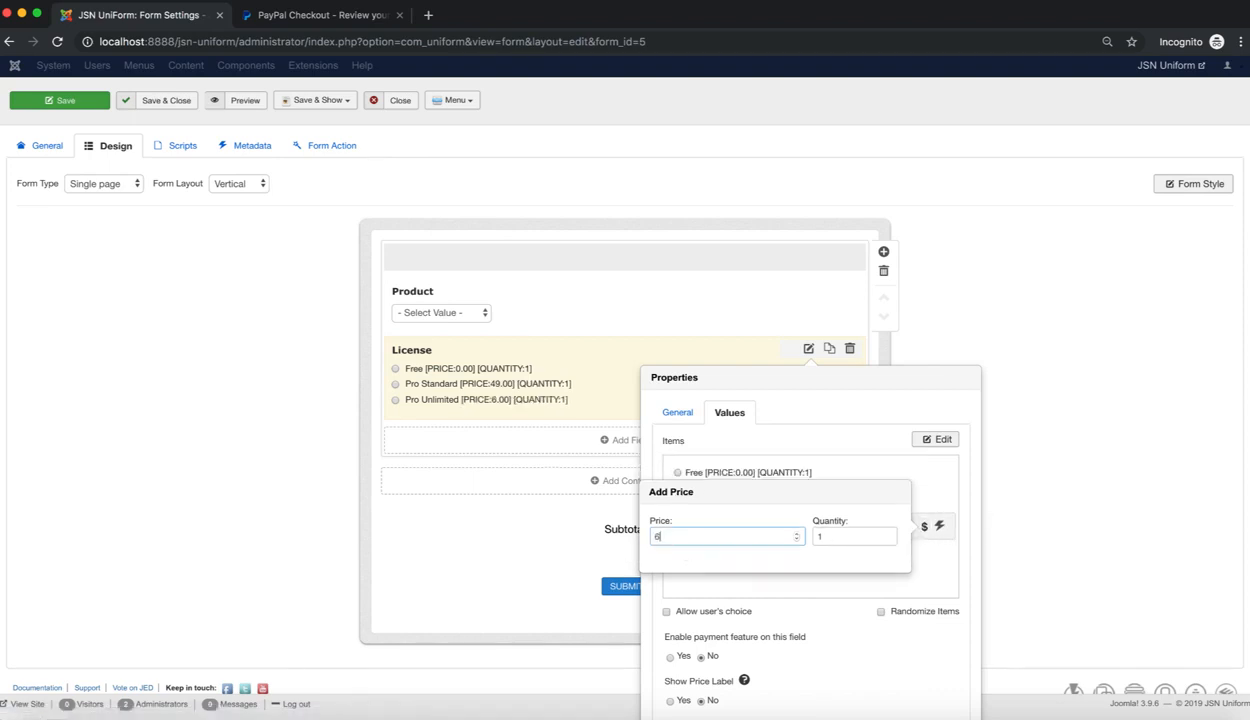
click(881, 588)
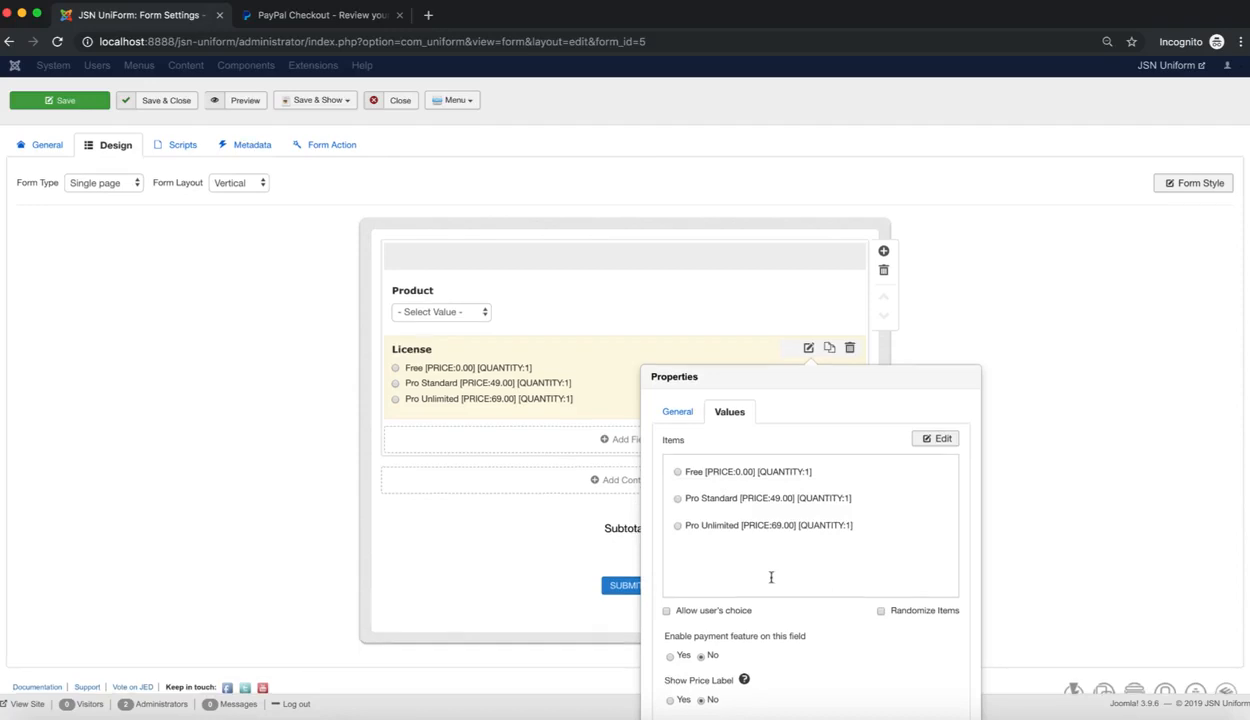
Enable the payment feature and the price label on the License field.
scroll(770, 578, down, 1)
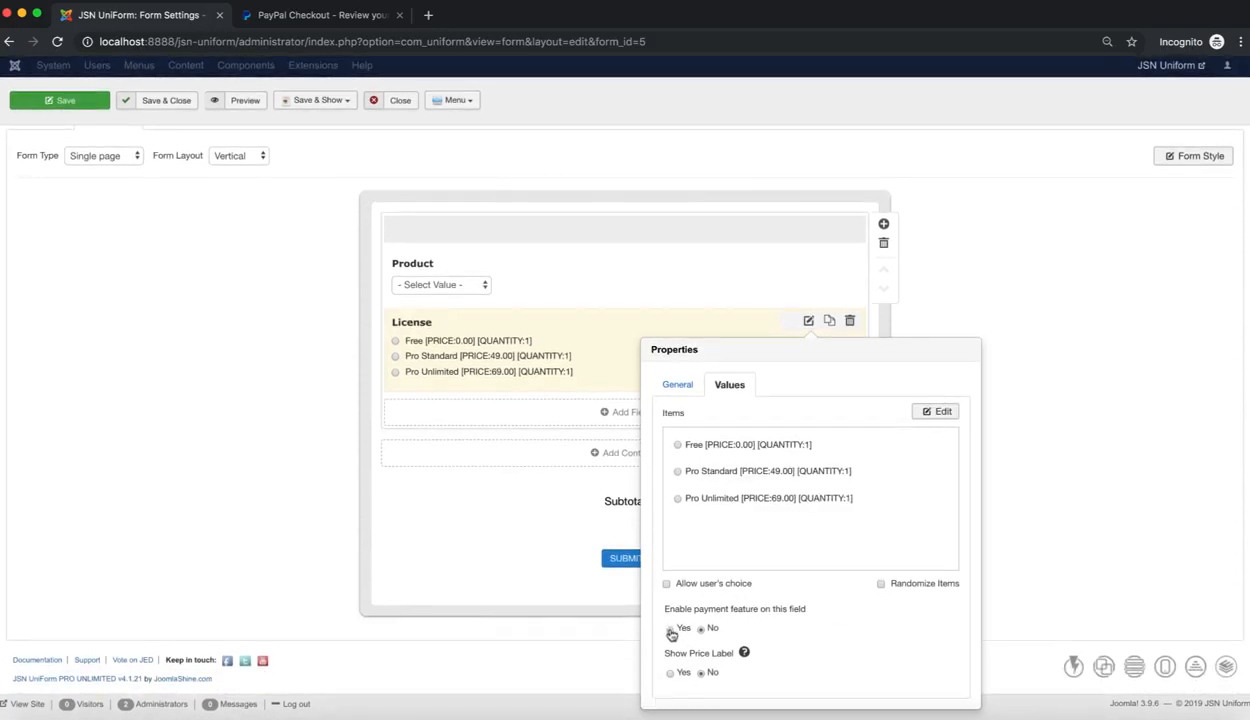
click(670, 630)
mouse_move(744, 653)
click(670, 674)
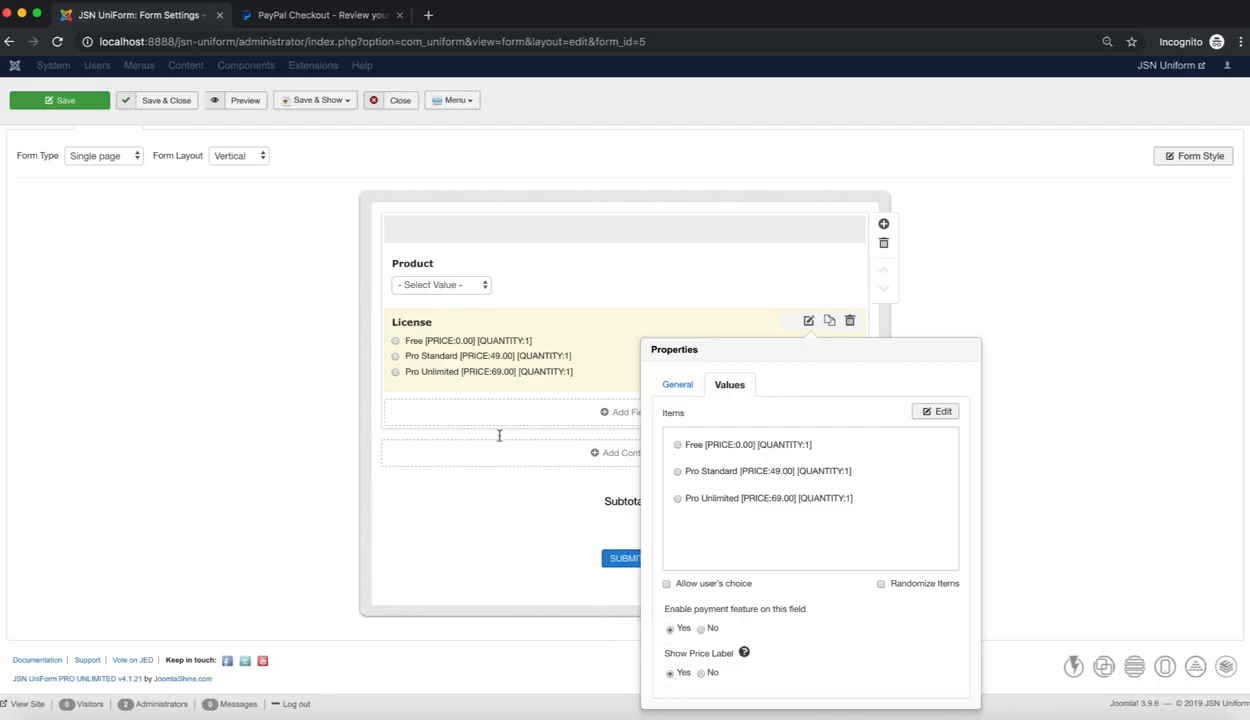
Add another Multiple Choice field below License and title it "Included JSN PageBuilder 3".
click(567, 421)
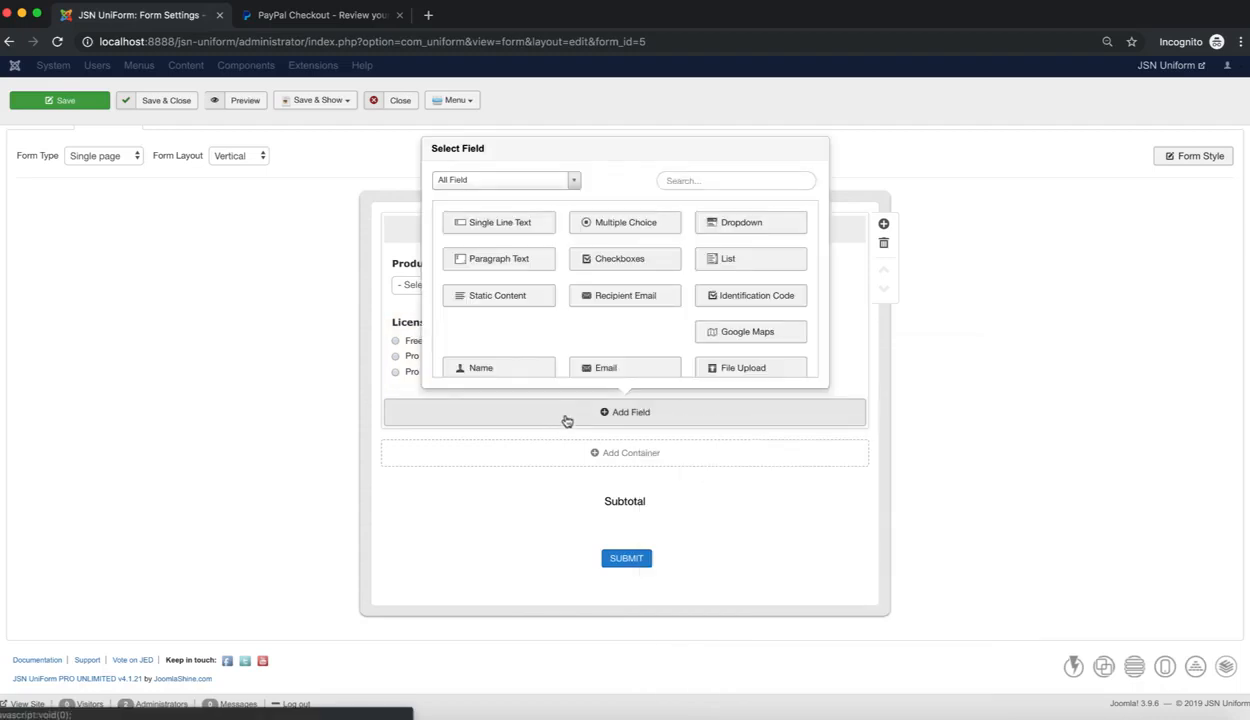
click(668, 229)
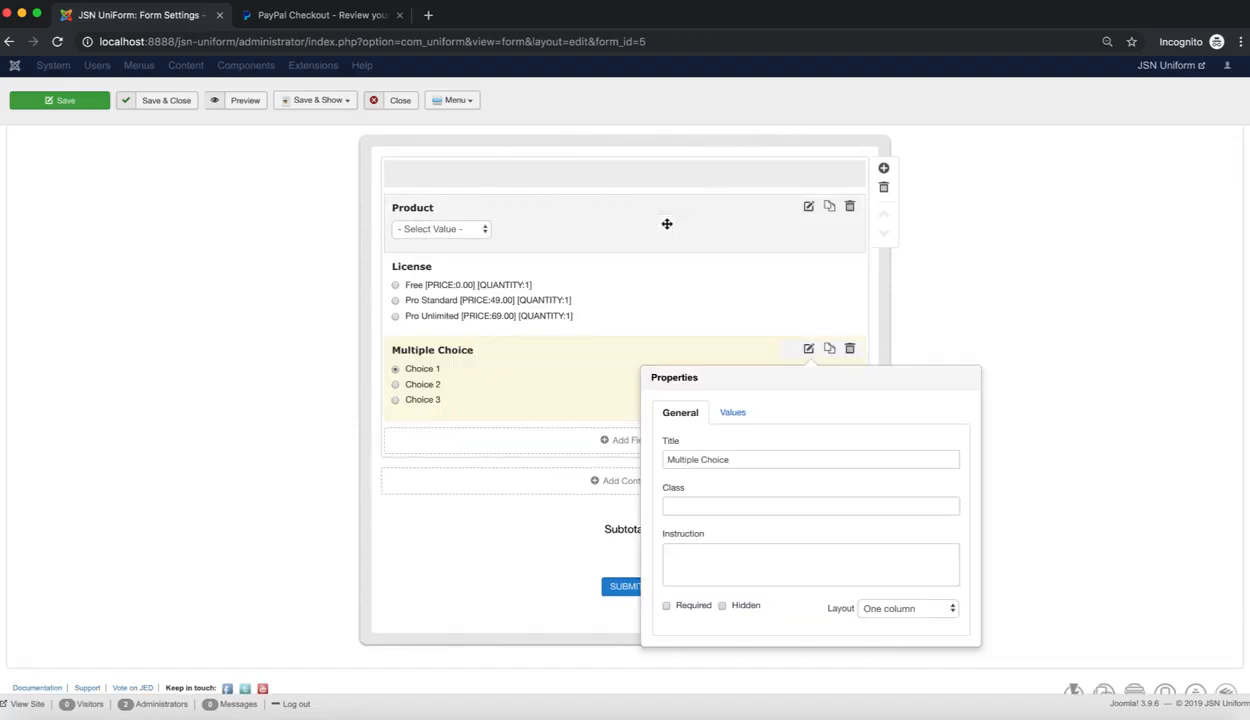
triple_click(777, 461)
text(Inclu)
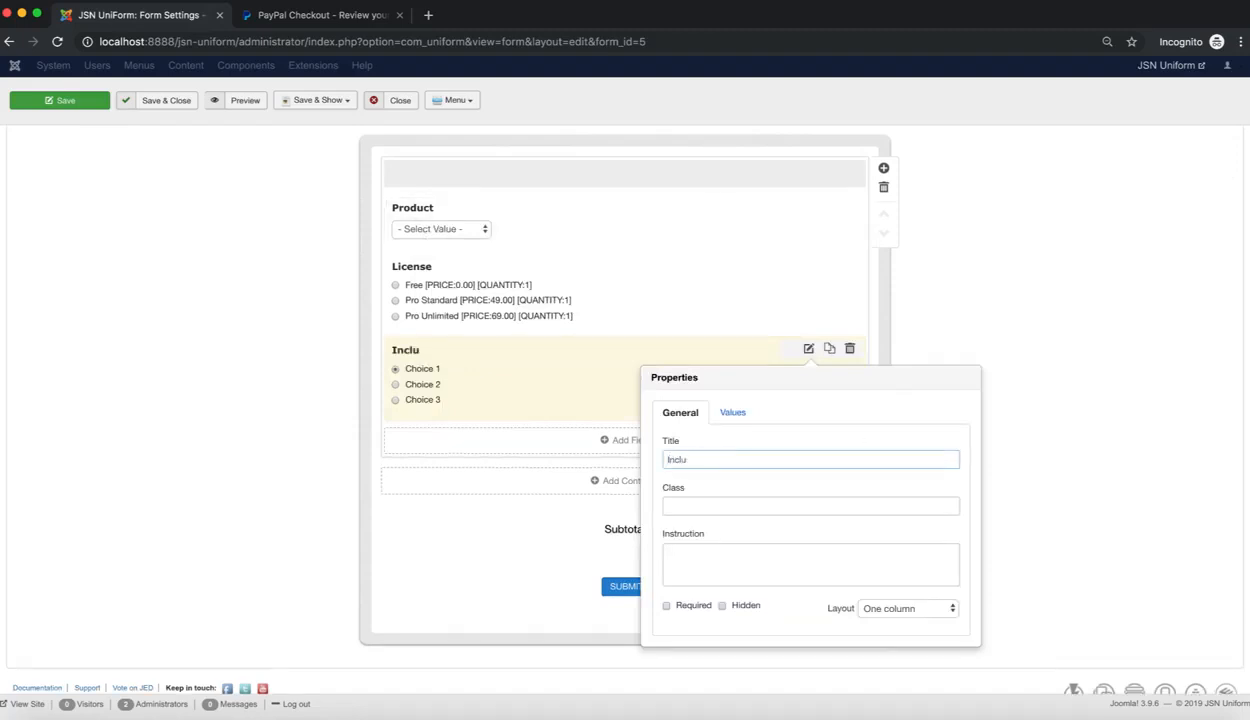
text(ded JSN PageBu)
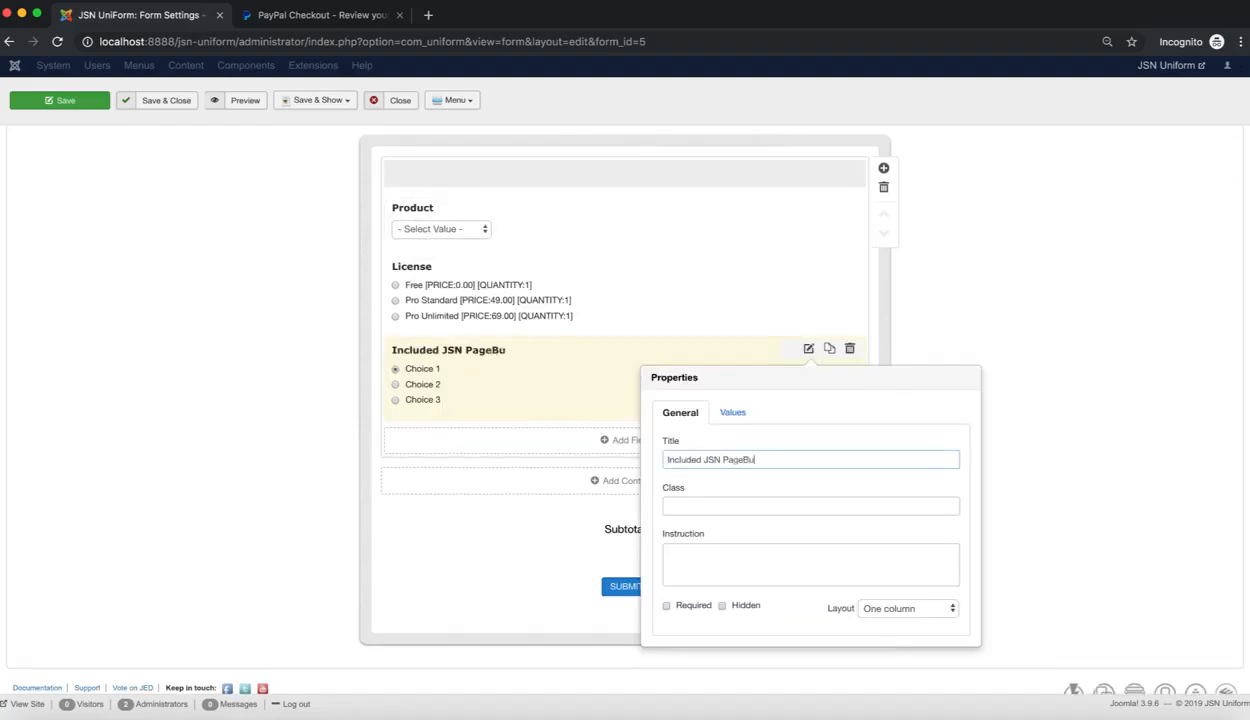
text(ilder 3)
Replace the Included JSN PageBuilder 3 field's default choices with Free, Pro Individual and Pro Developer.
click(745, 422)
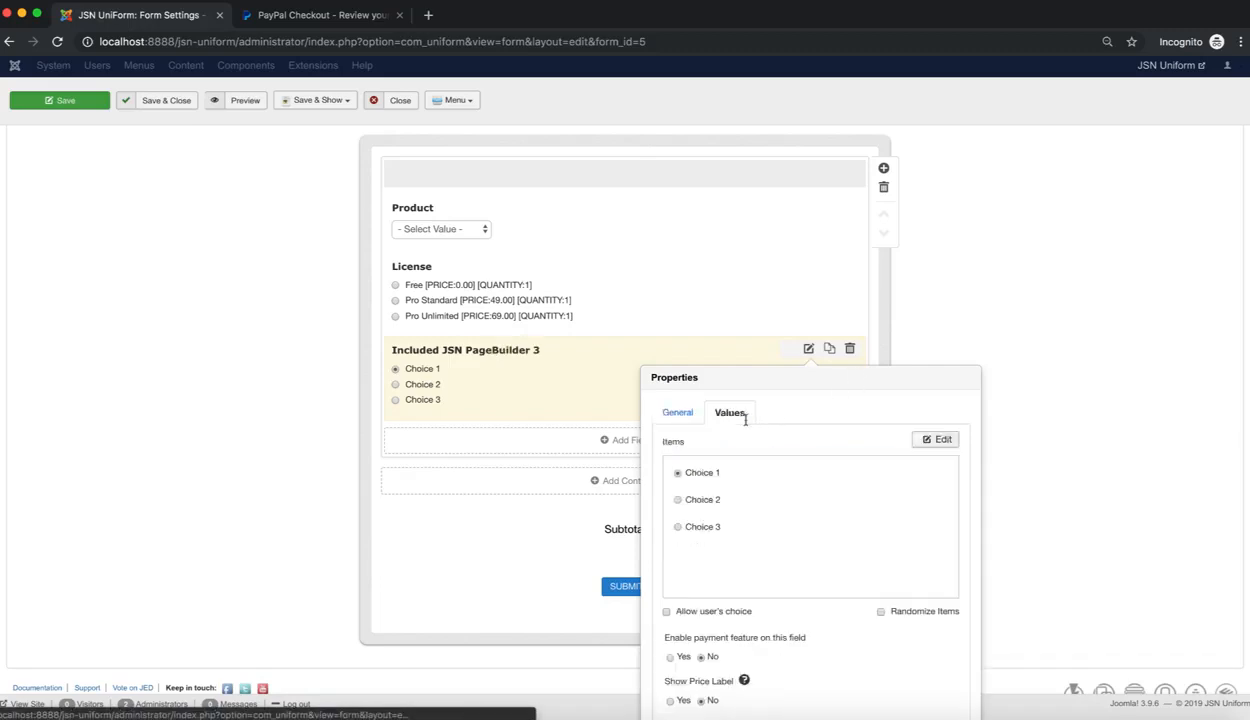
click(943, 441)
drag(734, 488, 633, 450)
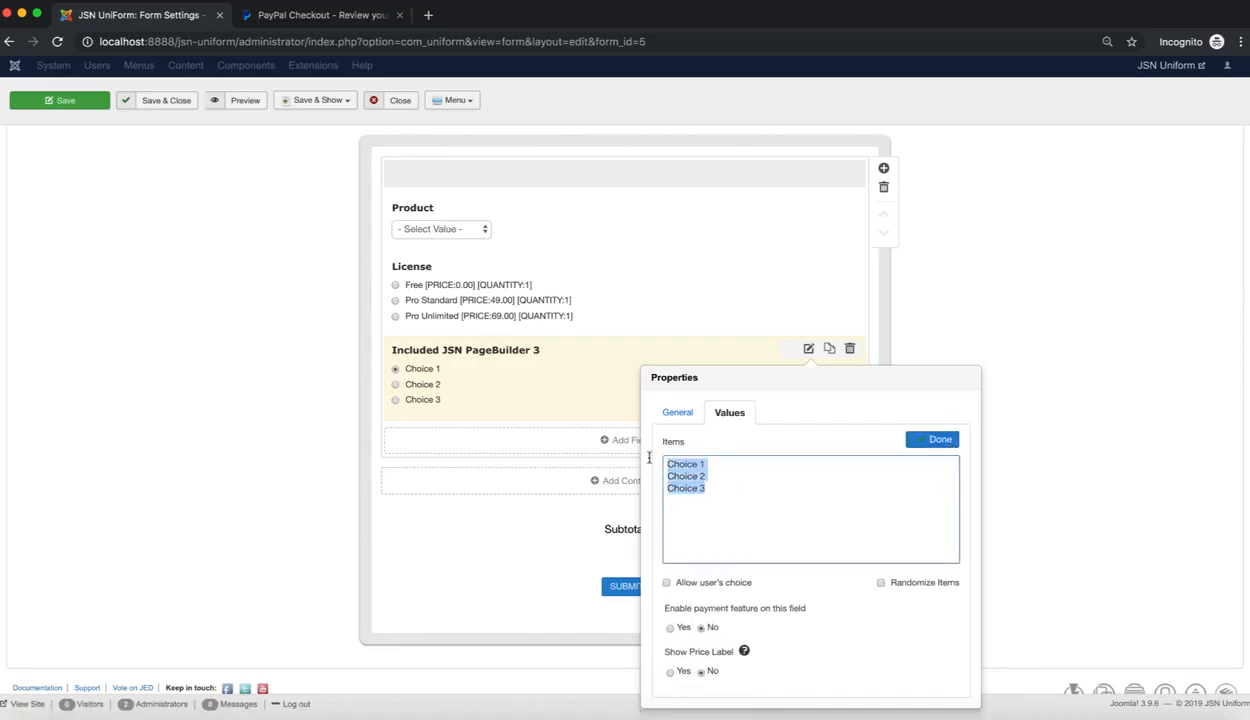
text(Free)
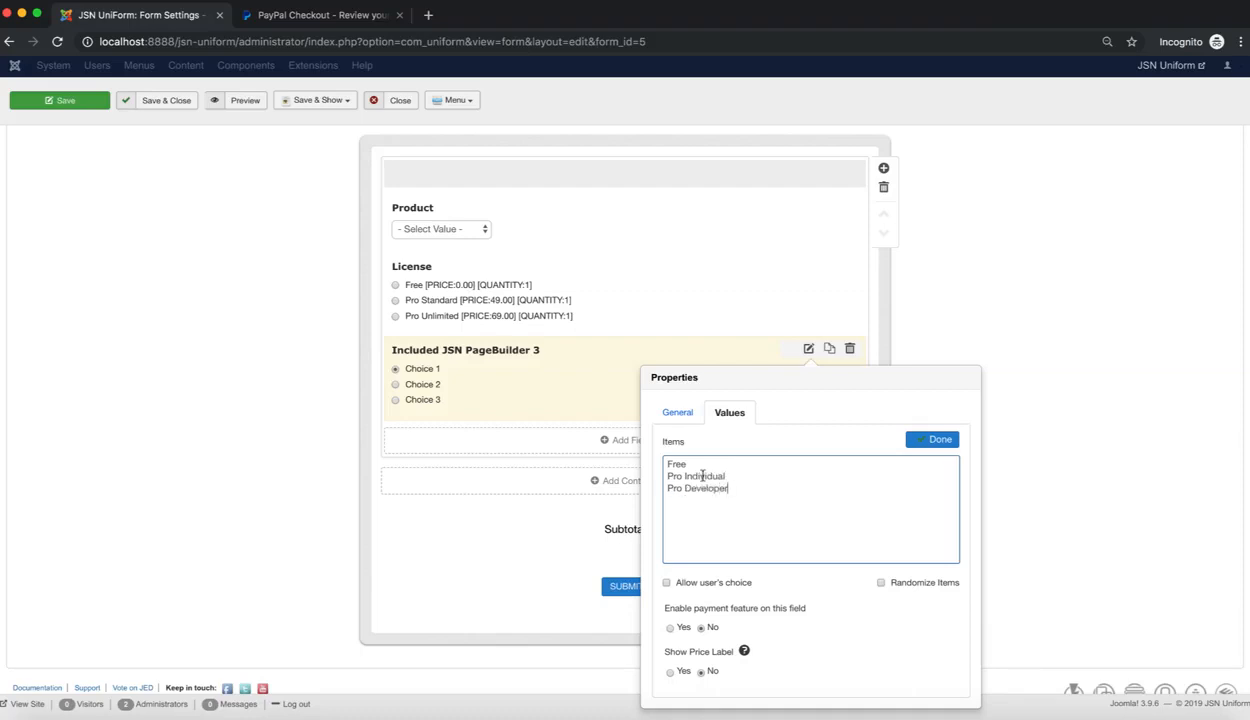
click(946, 440)
Price the Included JSN PageBuilder 3 choices at 0 for Free, 69 for Pro Individual and 139 for Pro Developer, keeping quantity 1.
click(925, 476)
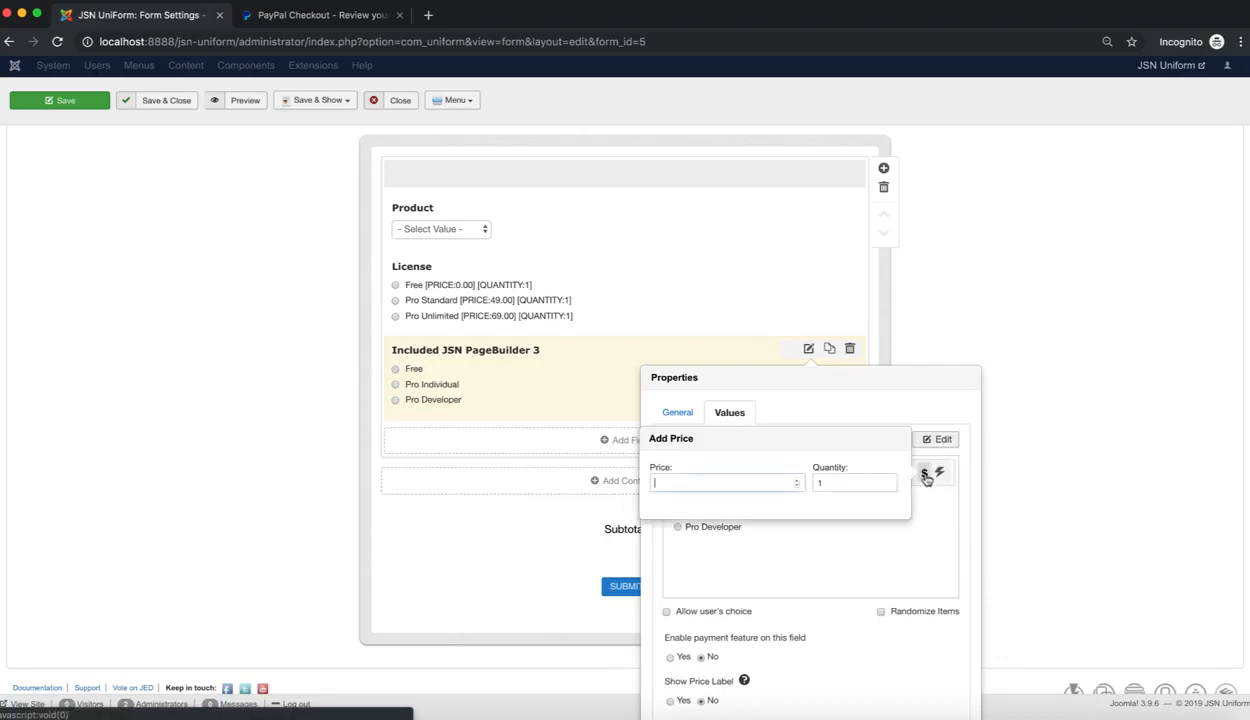
click(925, 501)
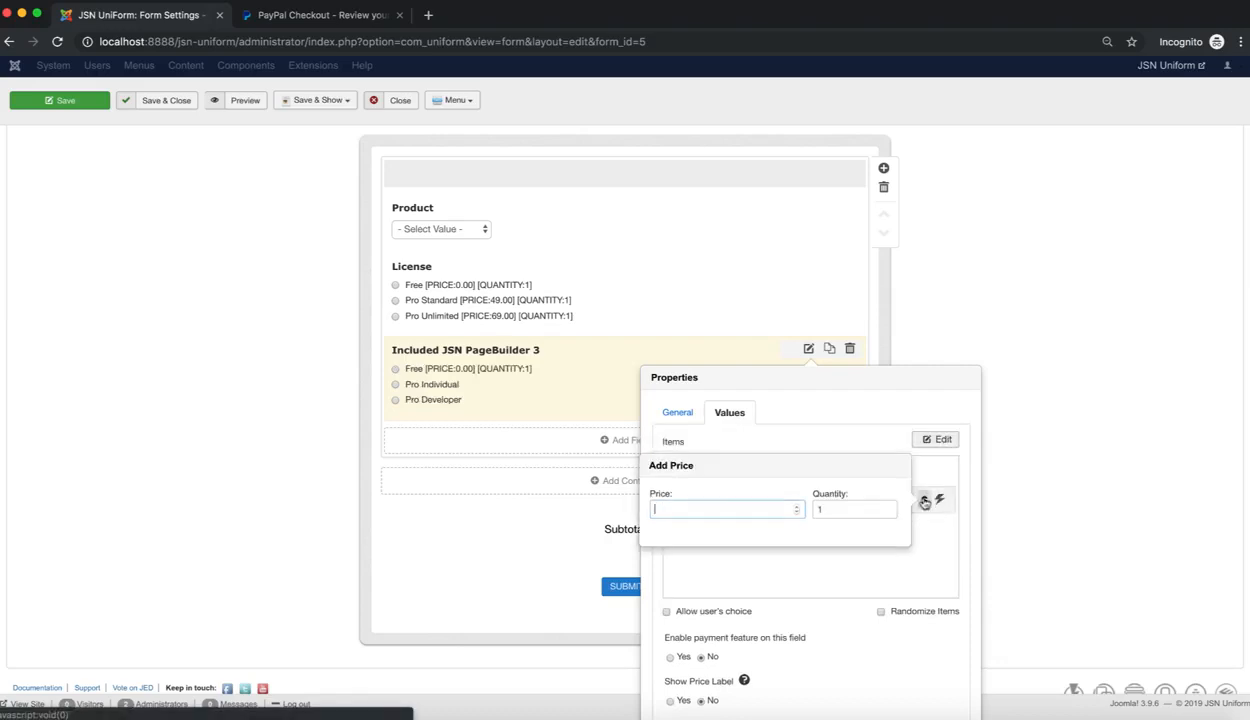
text(69)
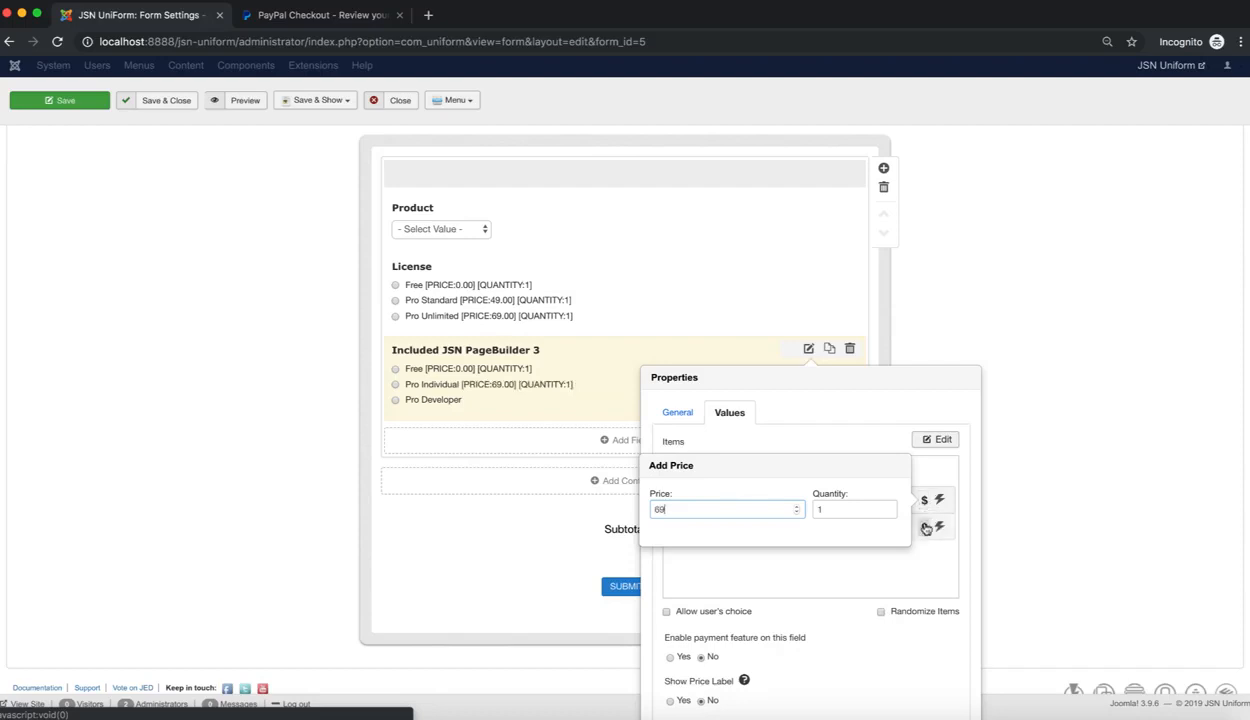
click(925, 526)
text(139)
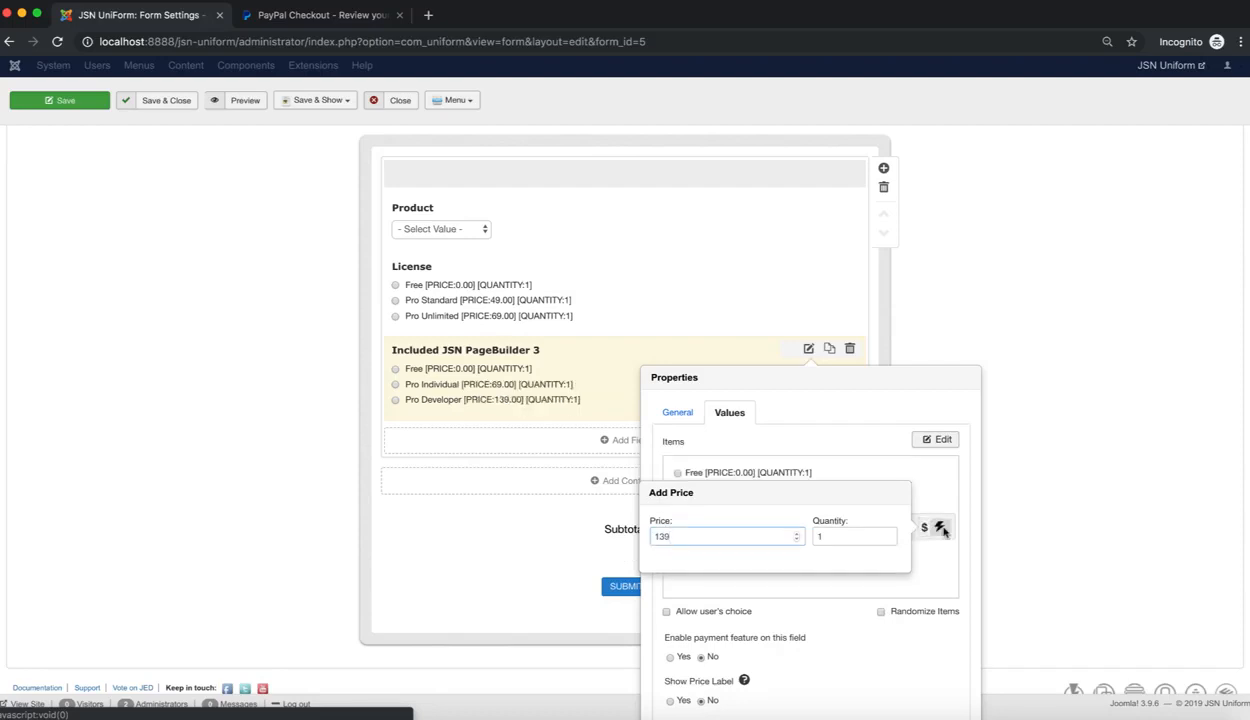
click(928, 567)
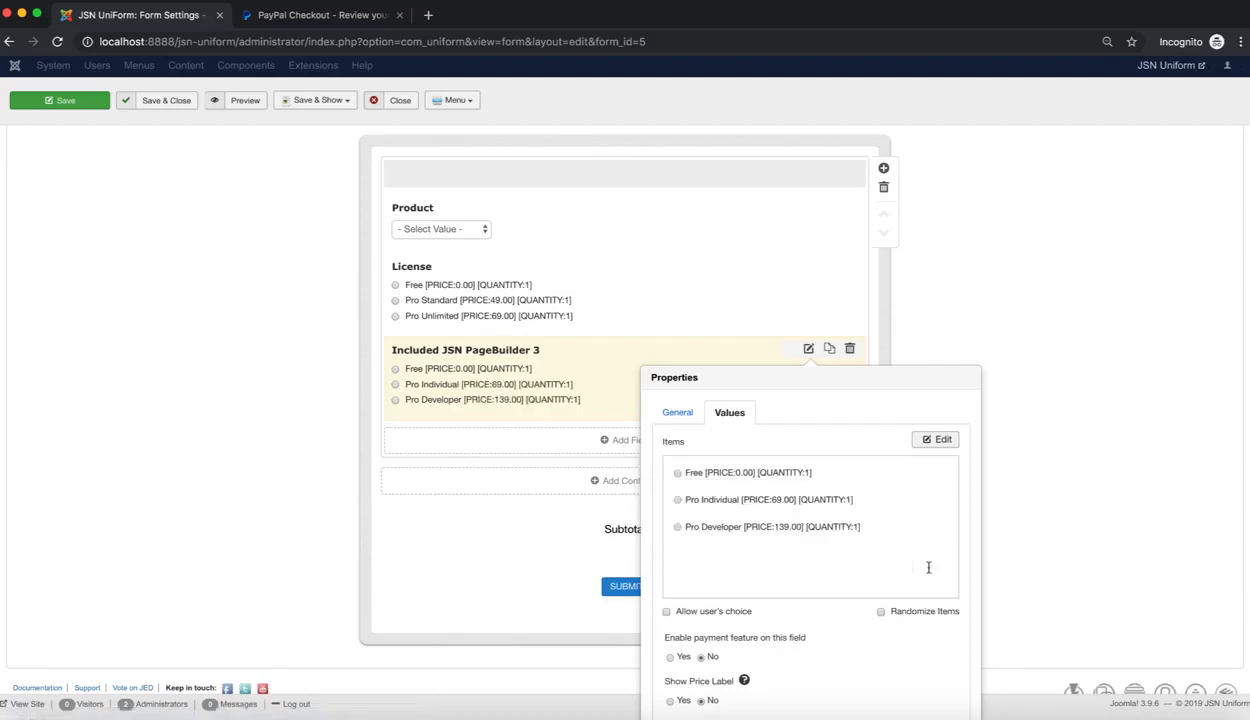
Enable the payment feature and the price label on the Included JSN PageBuilder 3 field, and close its properties.
click(671, 658)
scroll(887, 659, down, 1)
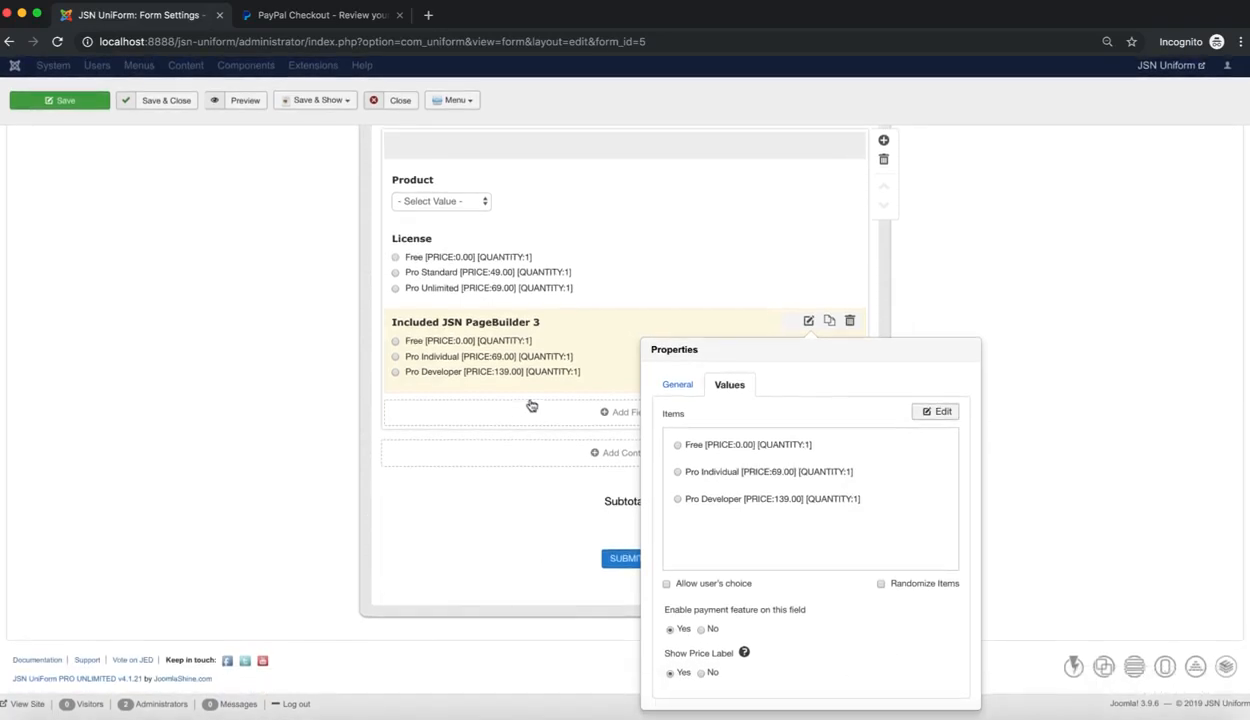
click(576, 389)
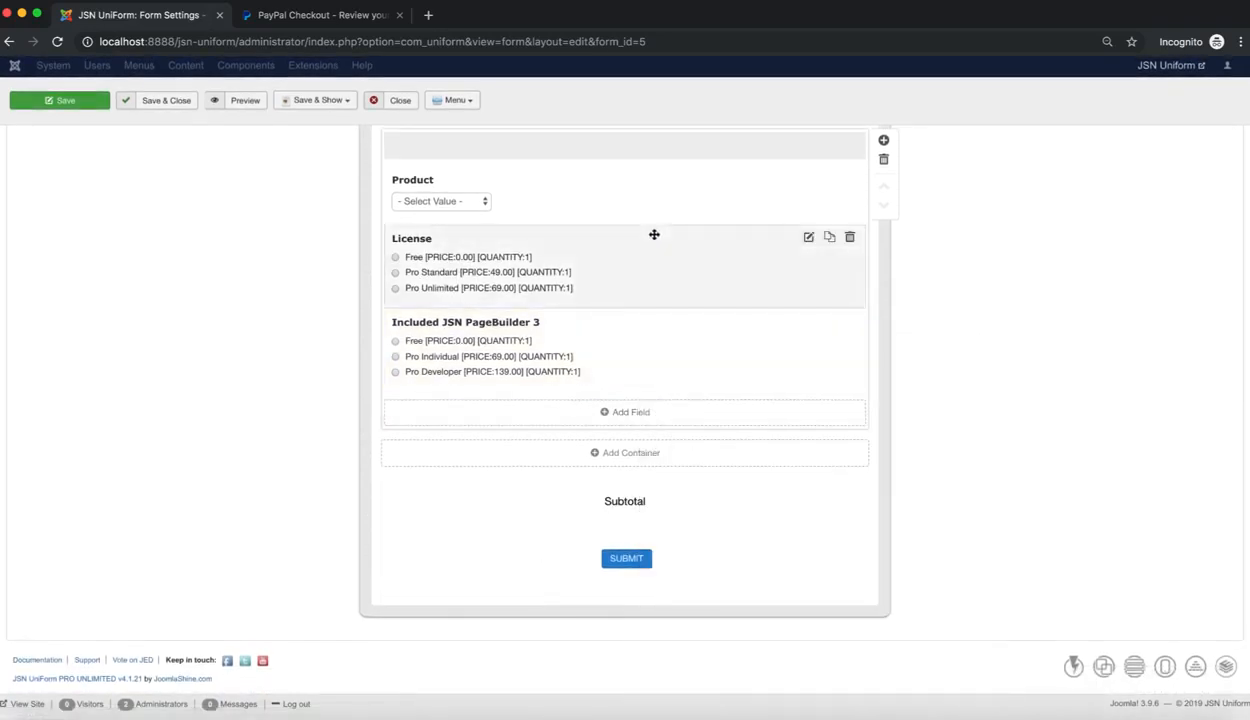
Change the form's submit button text to "CHECKOUT".
scroll(656, 234, up, 2)
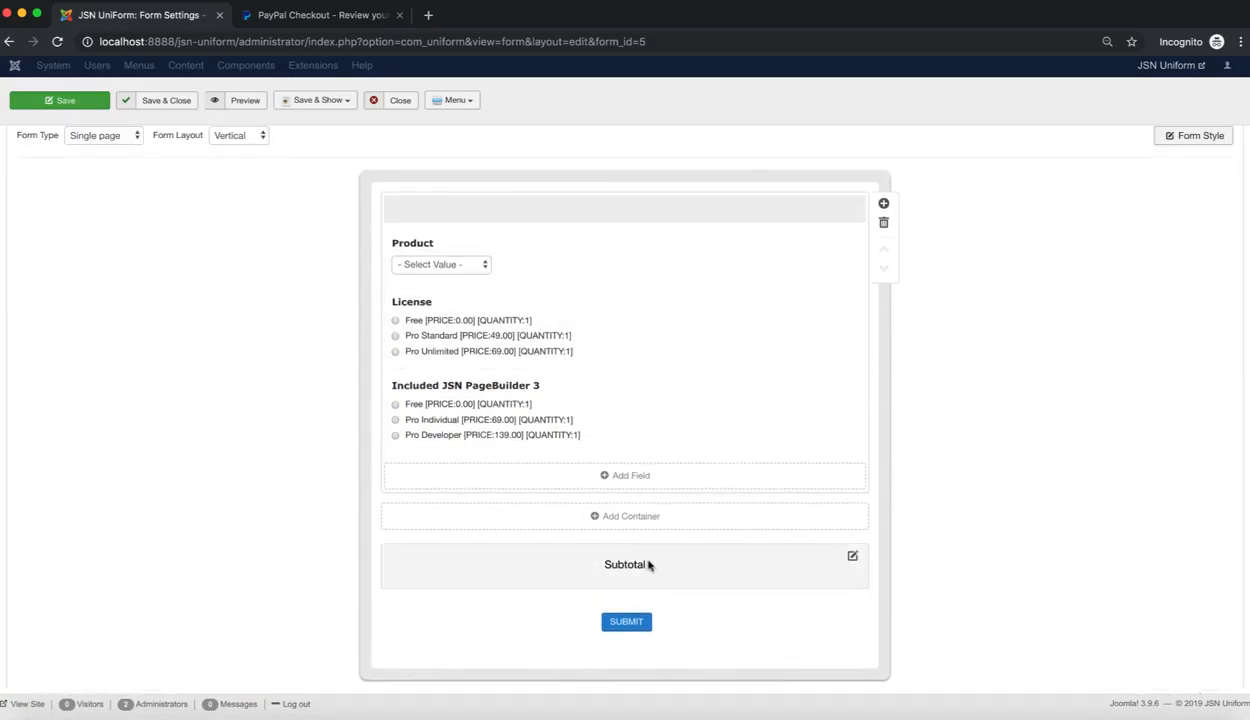
click(849, 609)
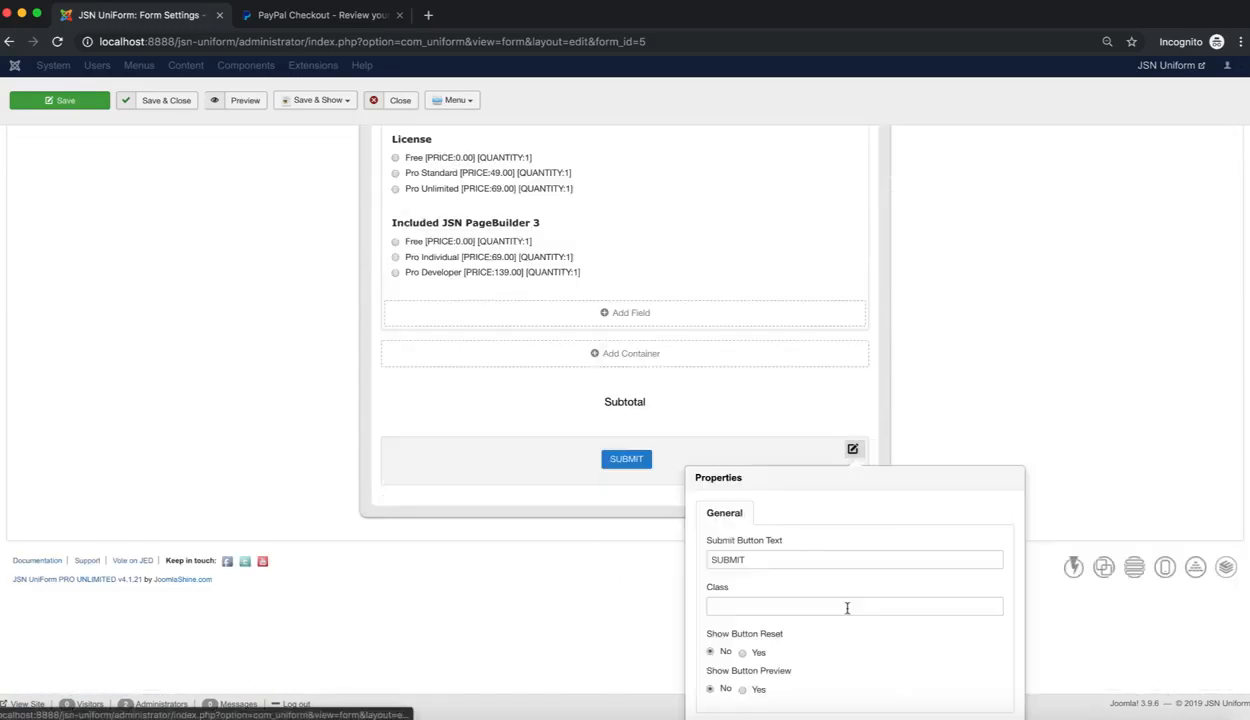
double_click(778, 559)
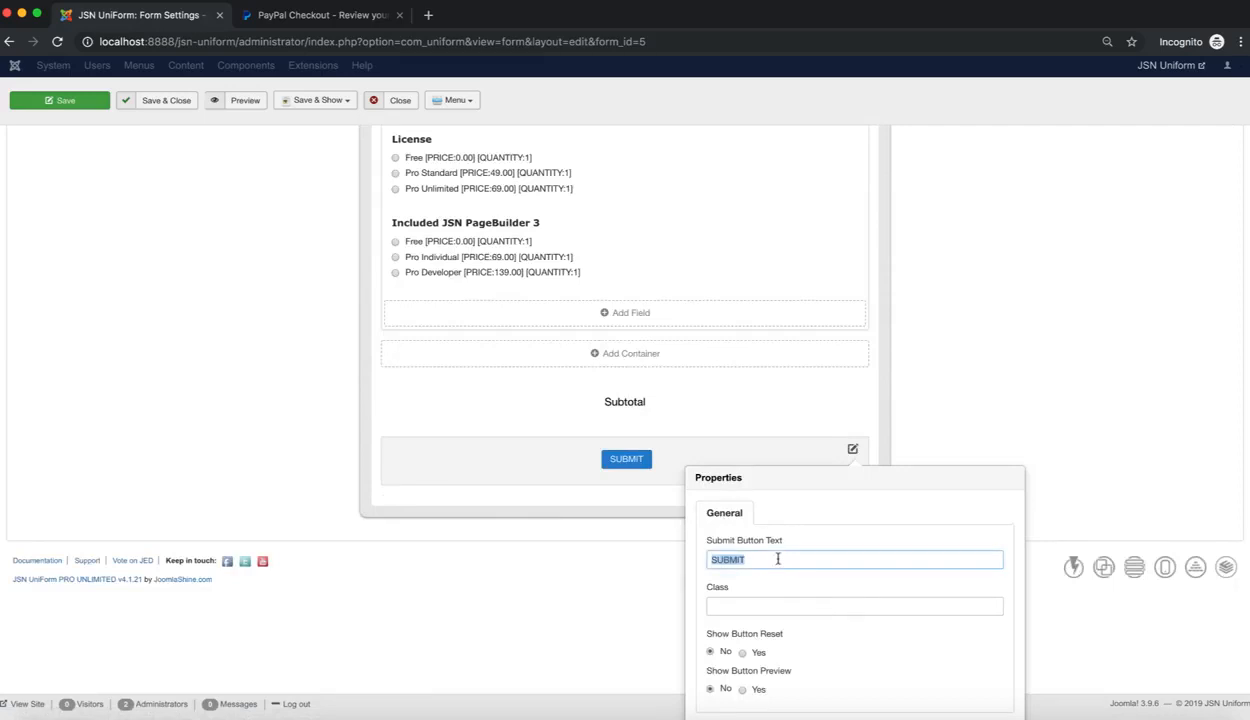
text(CHECKOUT)
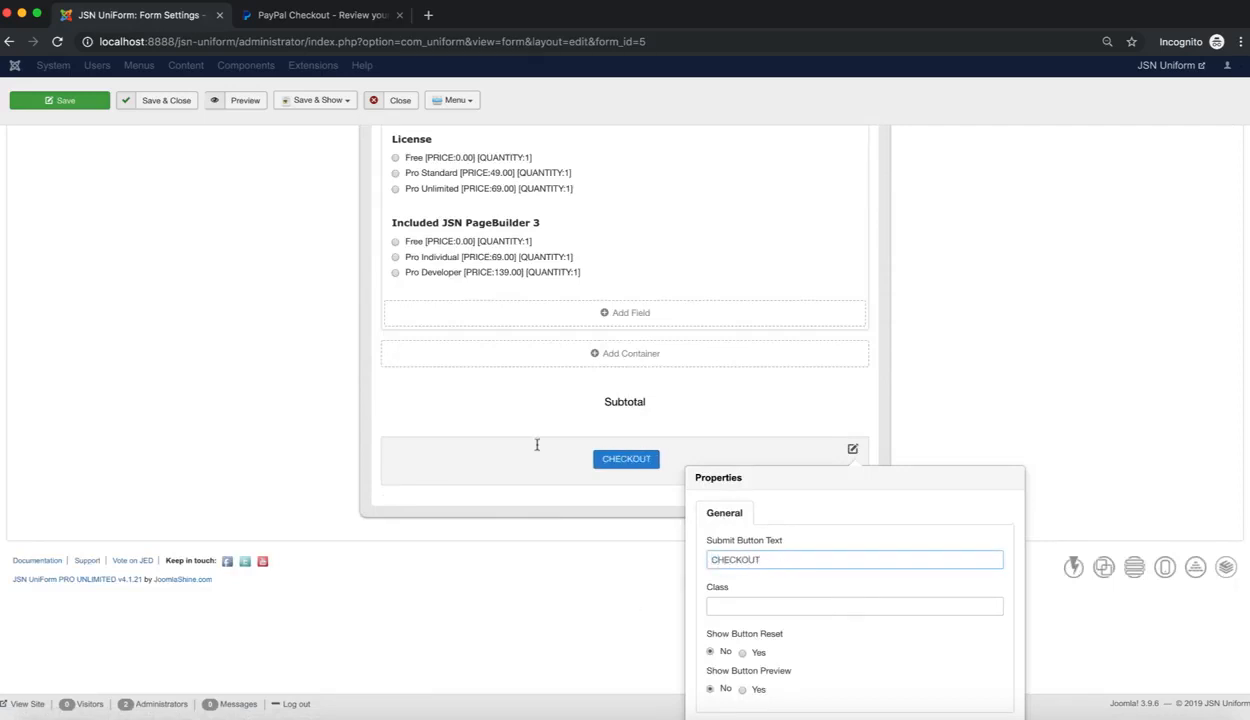
Close the submit button's properties and save the payment form.
click(497, 460)
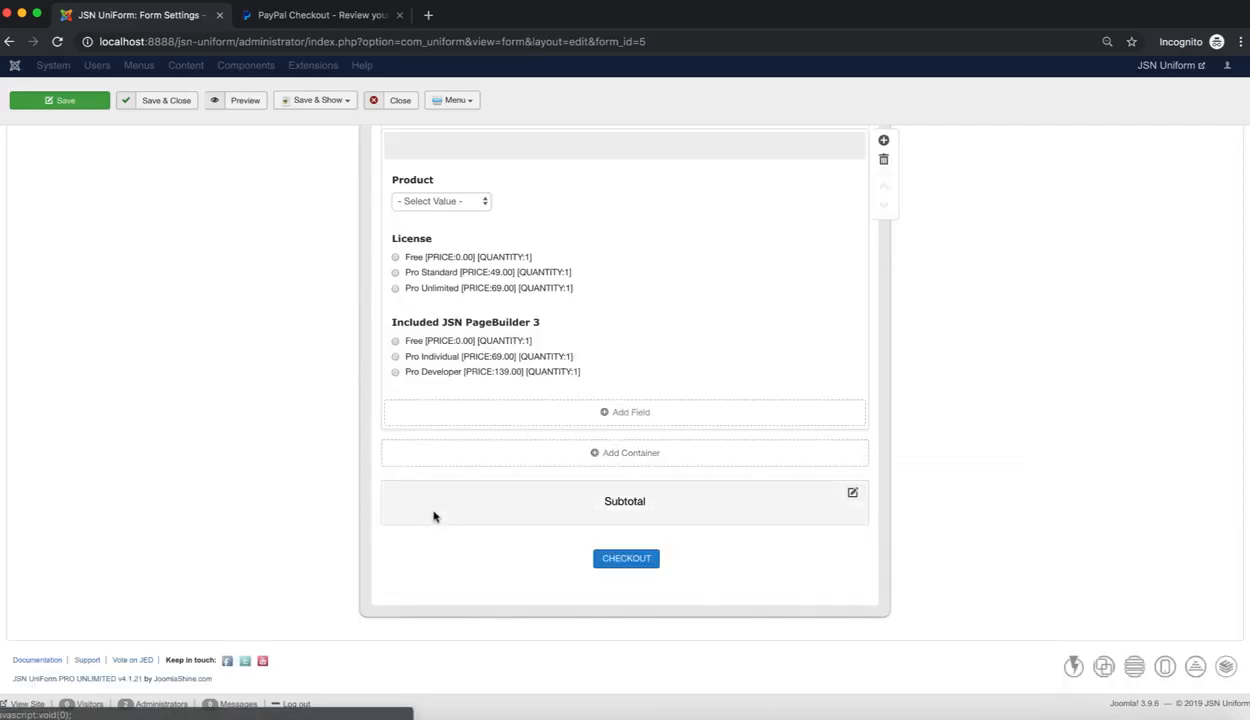
scroll(433, 516, up, 5)
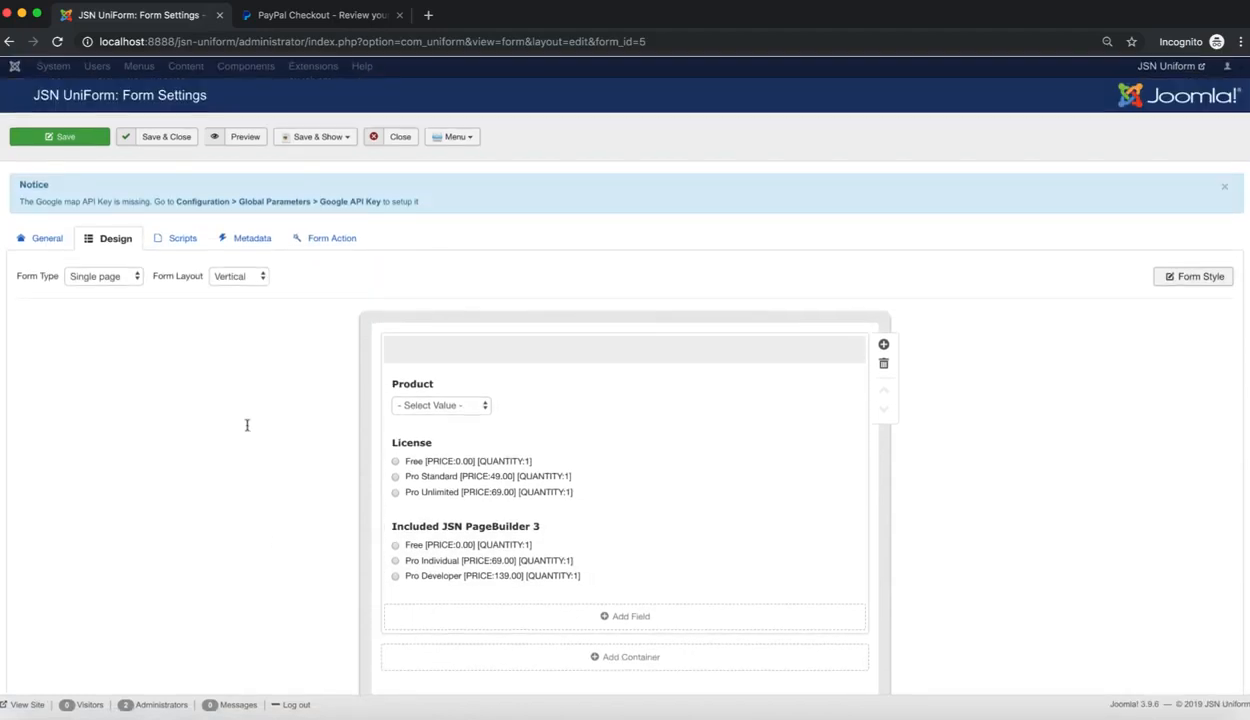
click(89, 143)
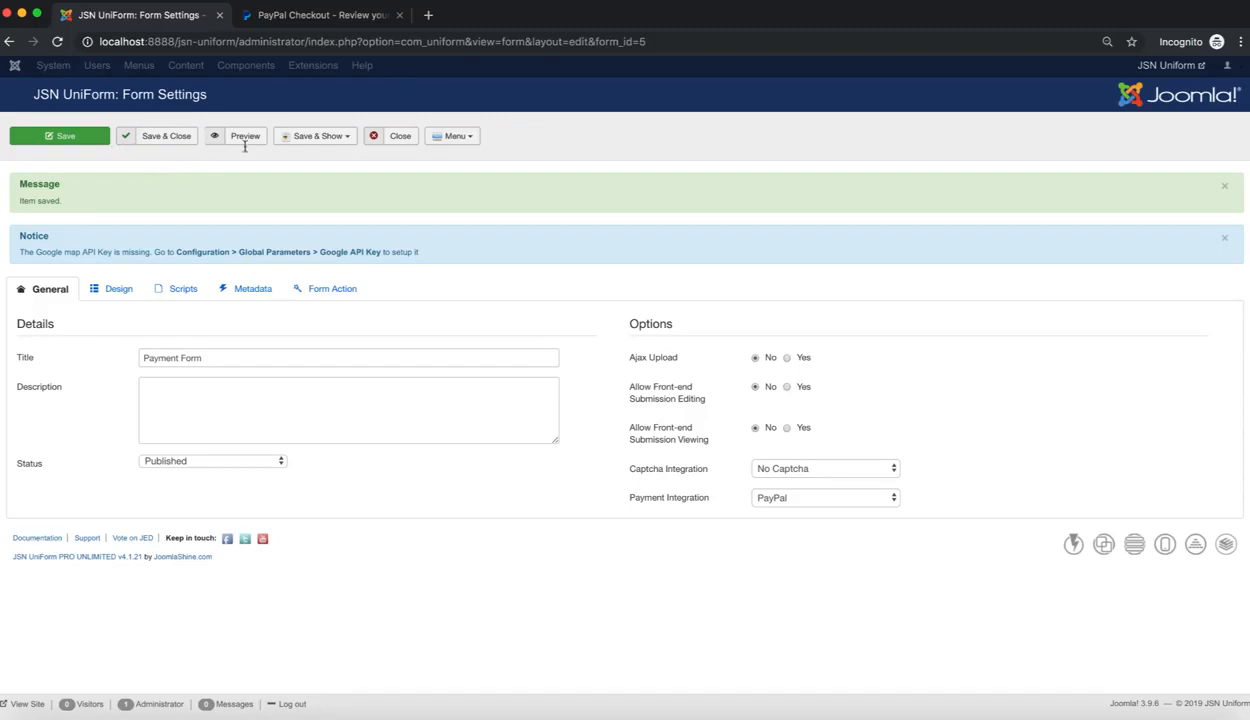
Preview the form and test it with product JSN Uniform, license Pro Standard and PageBuilder option Pro Developer.
click(245, 142)
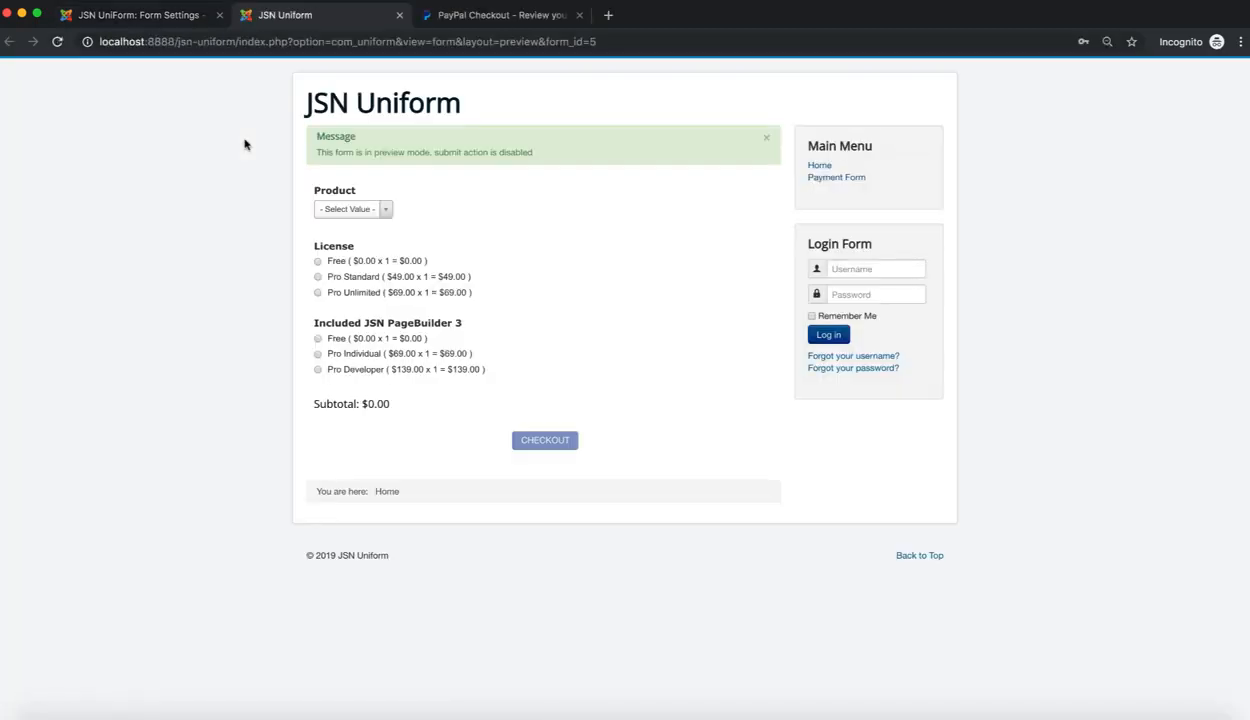
drag(315, 154, 546, 159)
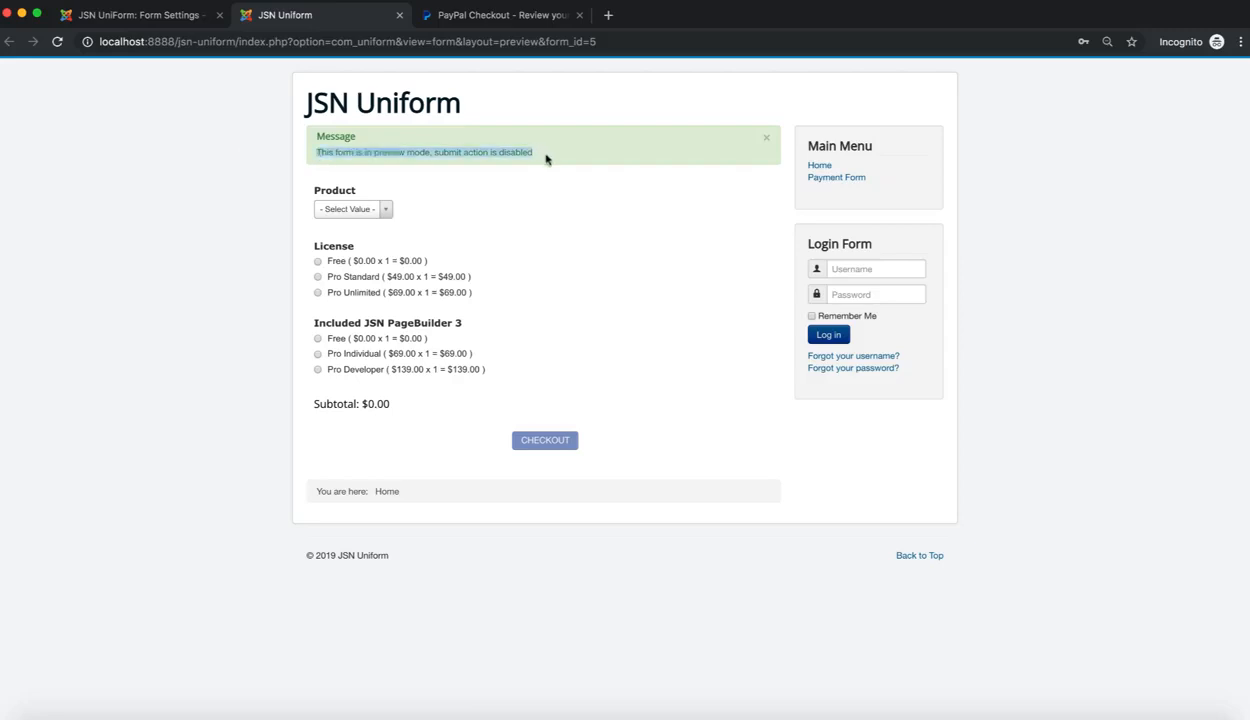
click(550, 134)
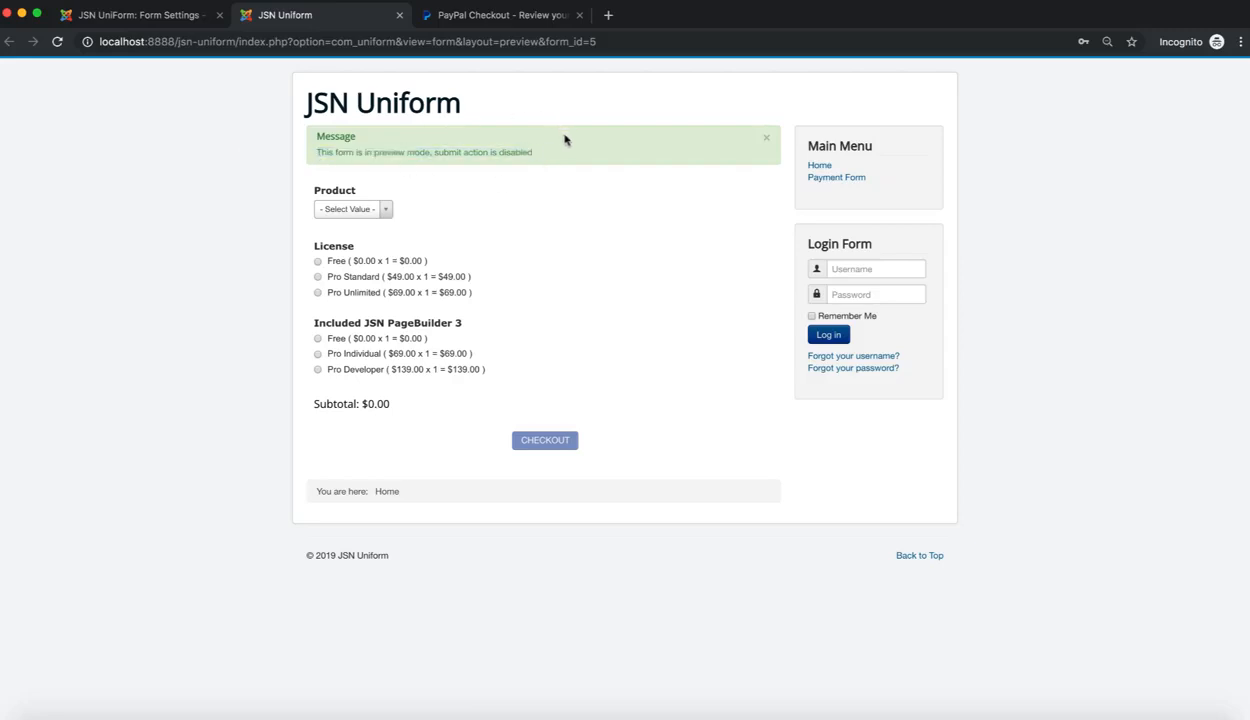
click(382, 209)
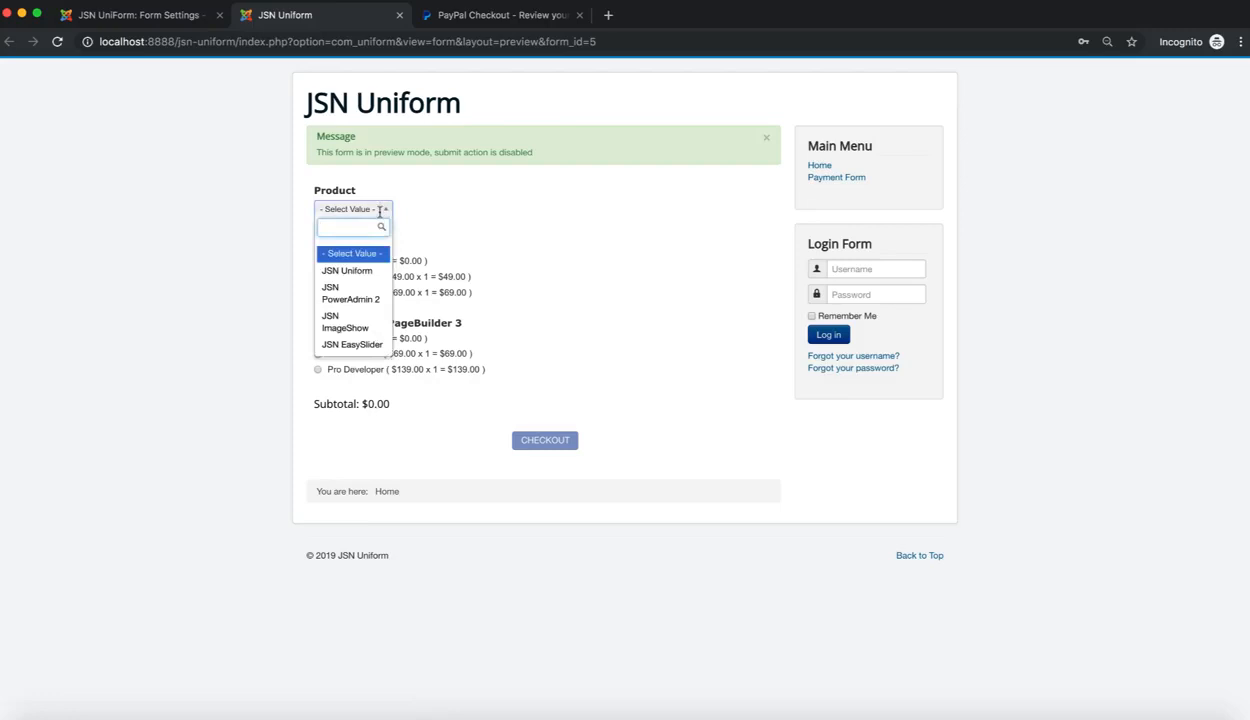
click(375, 271)
click(356, 278)
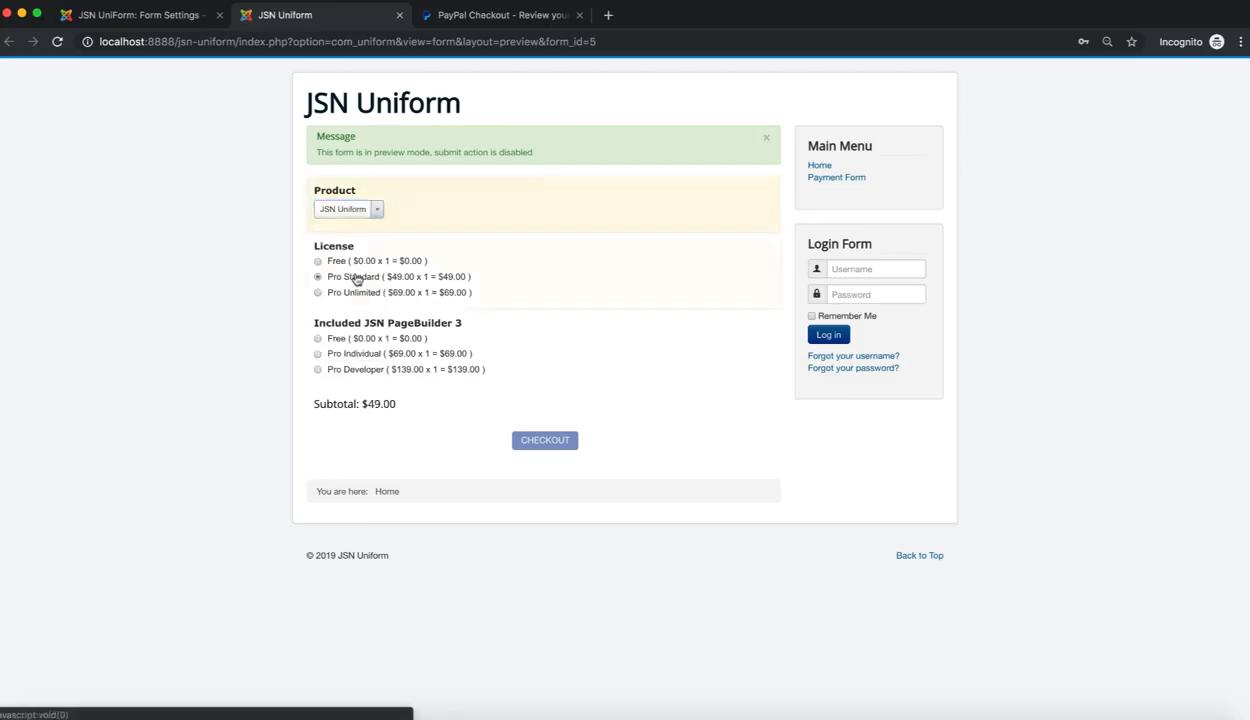
click(368, 368)
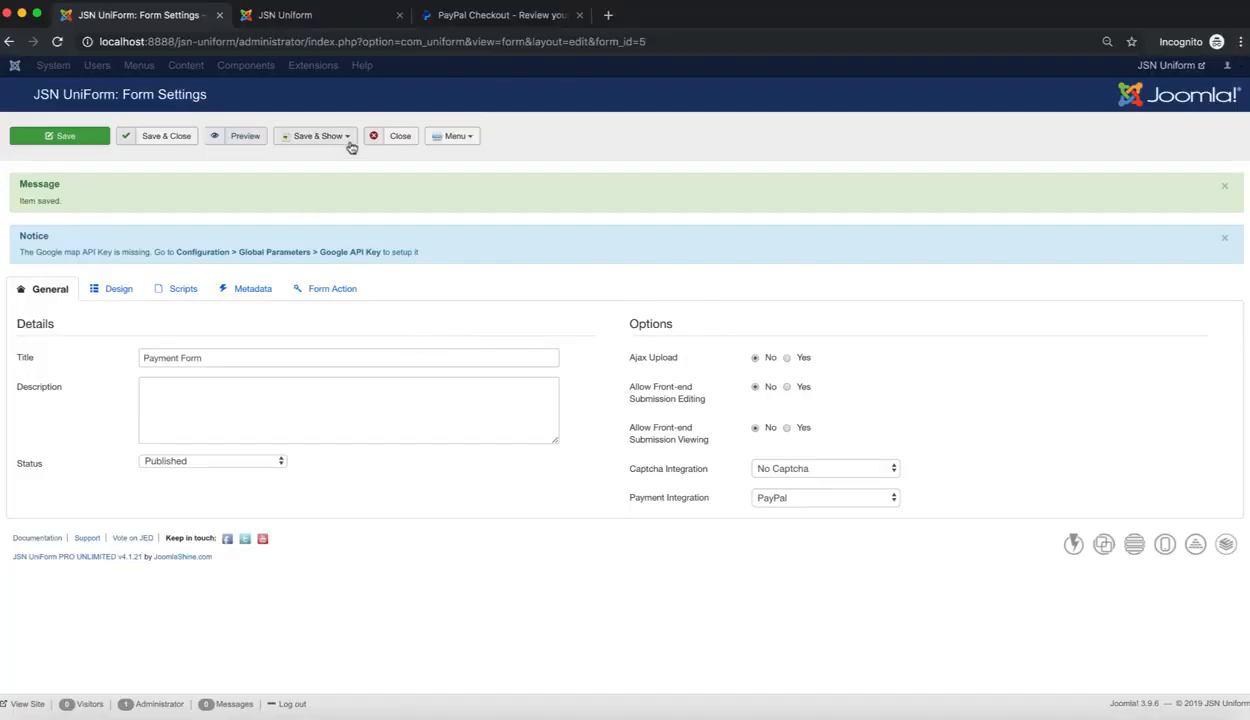
Publish the form through a new Main Menu item titled "Payment Form", then save and close that item.
click(349, 138)
mouse_move(332, 156)
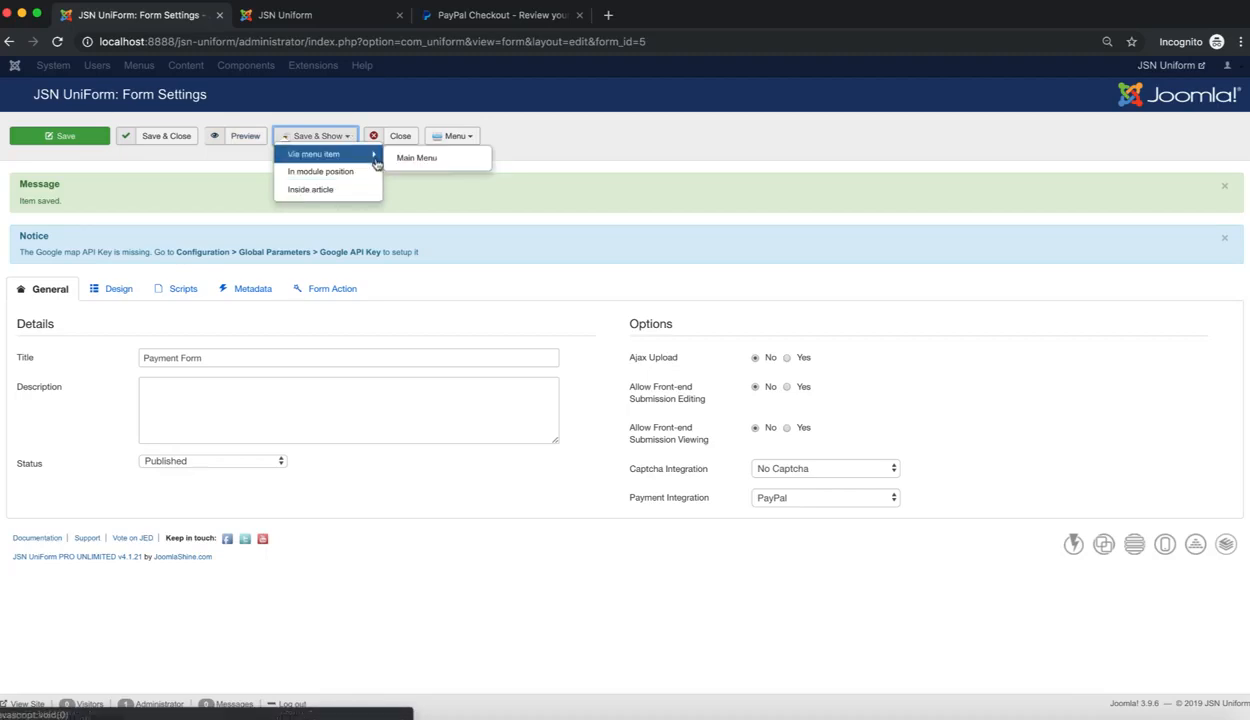
click(452, 160)
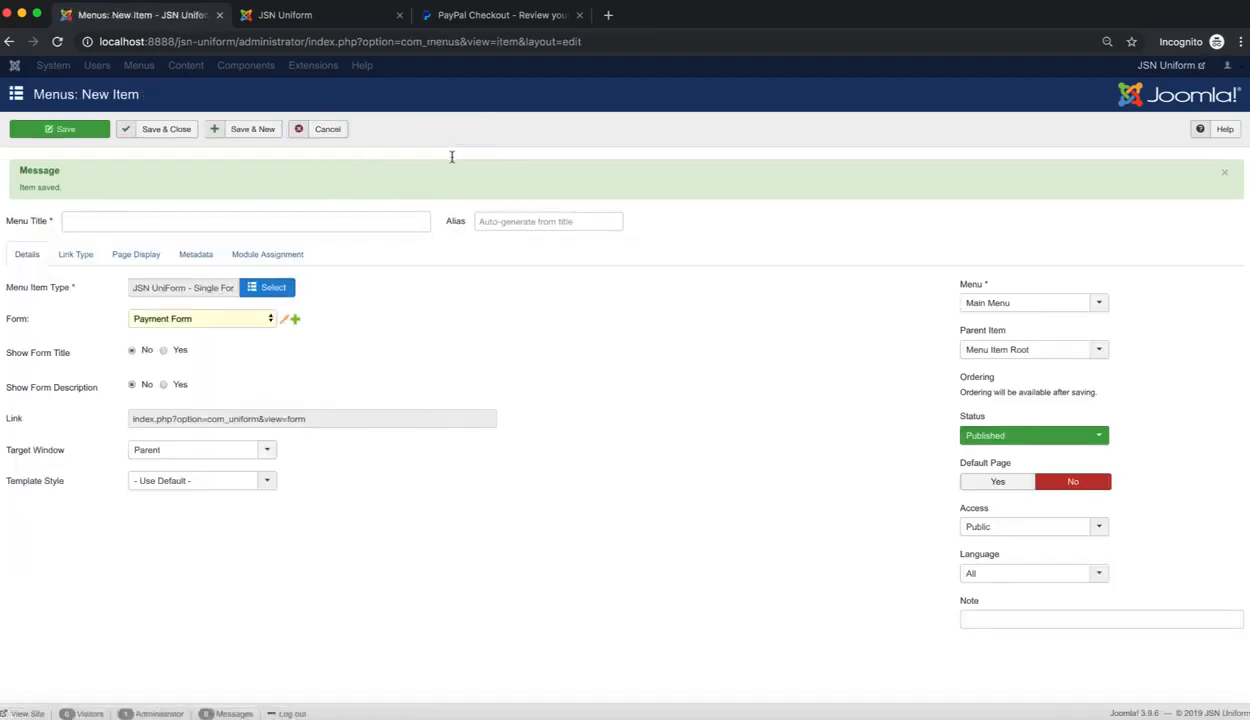
click(363, 219)
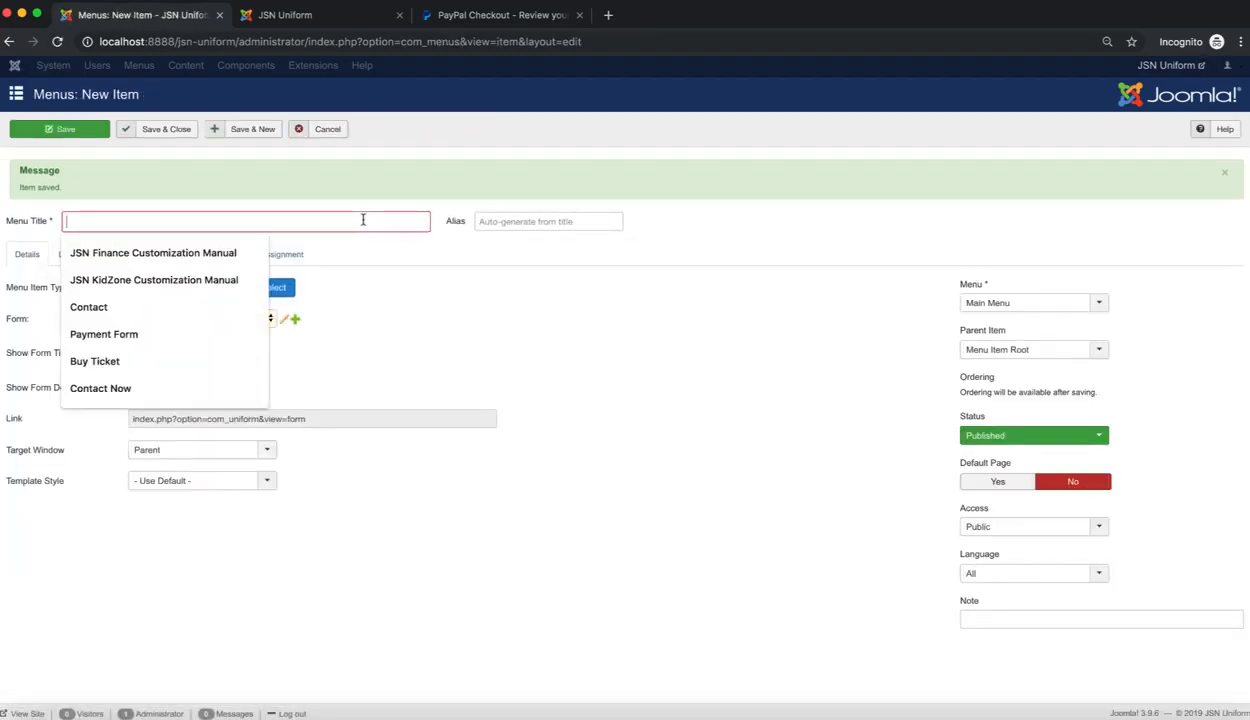
text(Payment Form)
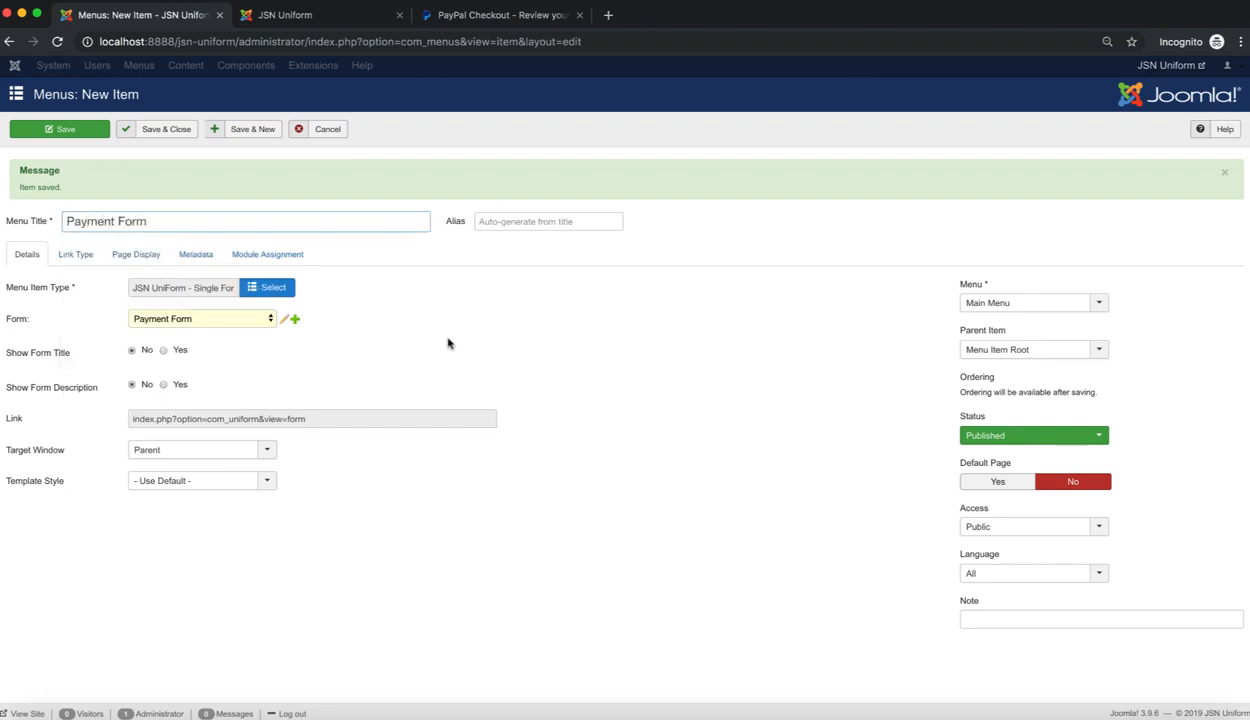
click(166, 129)
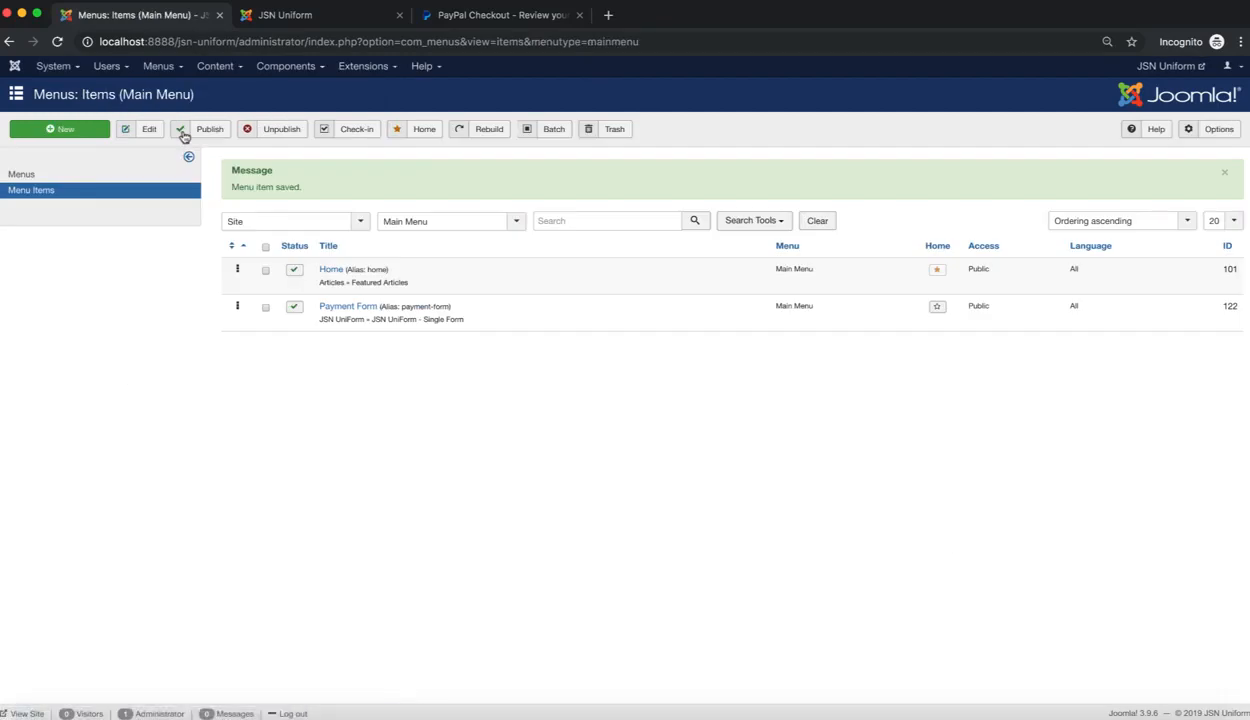
On the live site's Payment Form page, choose JSN Uniform, Pro Unlimited and Pro Developer, and proceed to checkout.
click(27, 714)
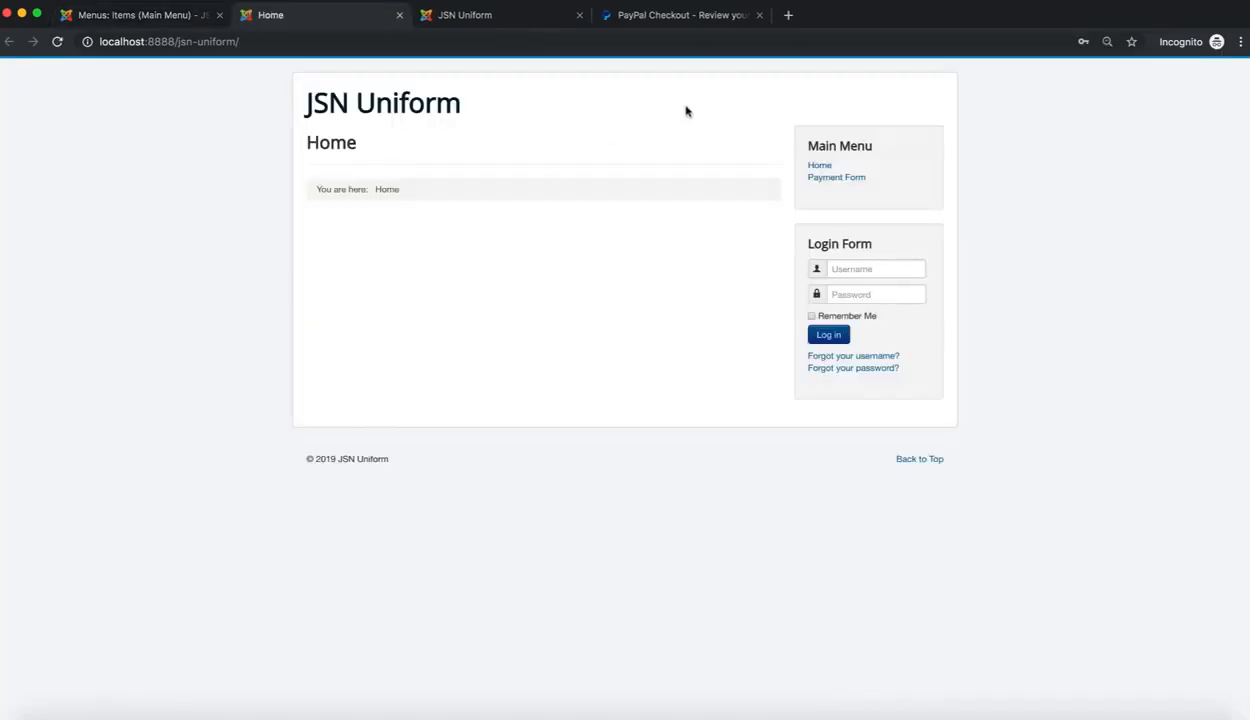
click(865, 181)
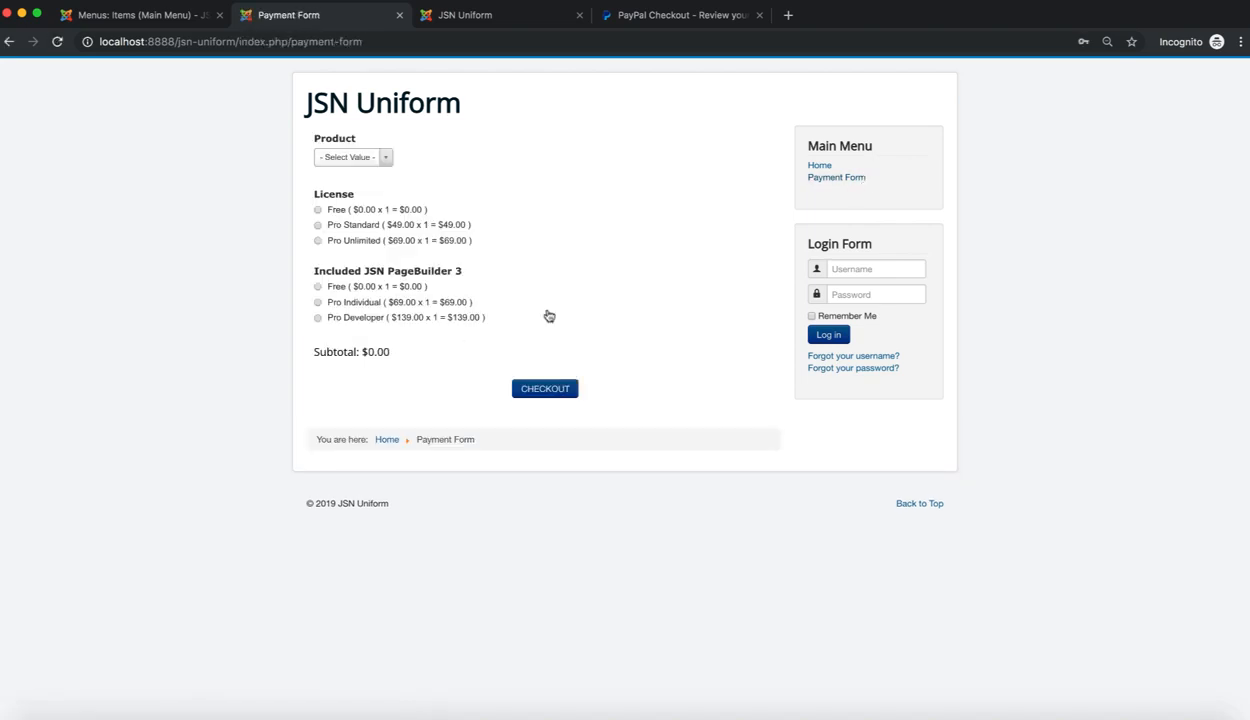
click(386, 161)
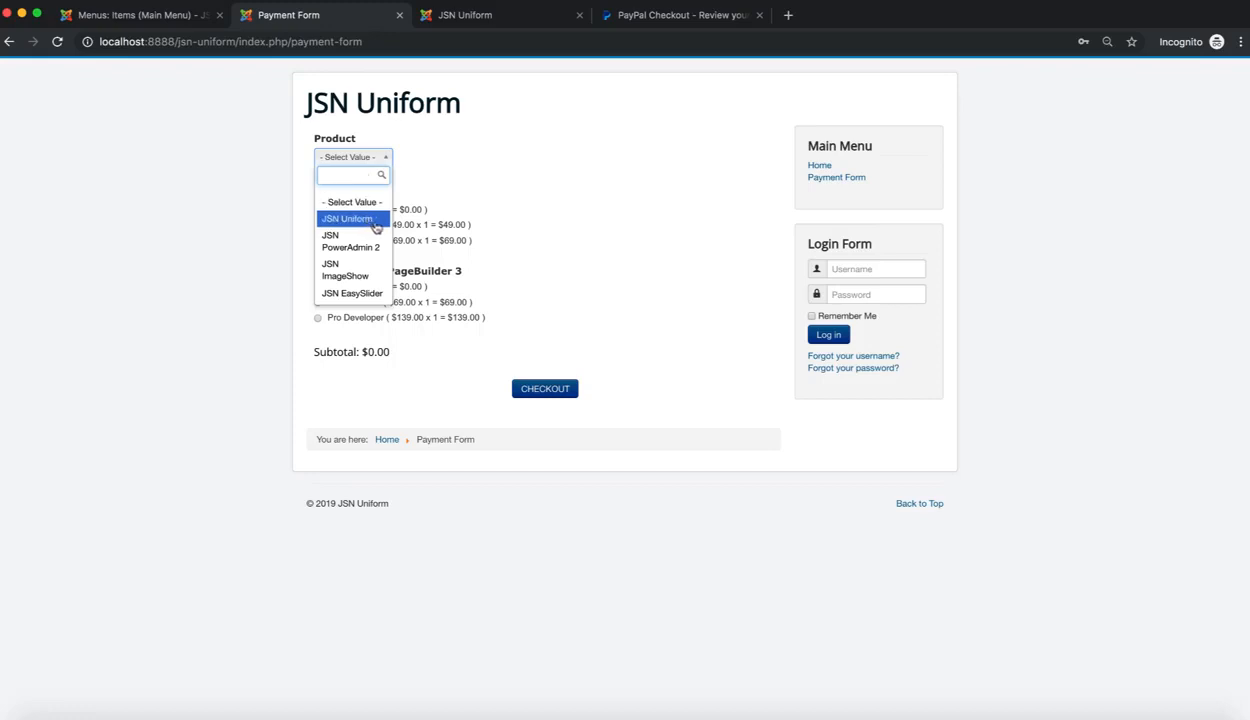
click(376, 219)
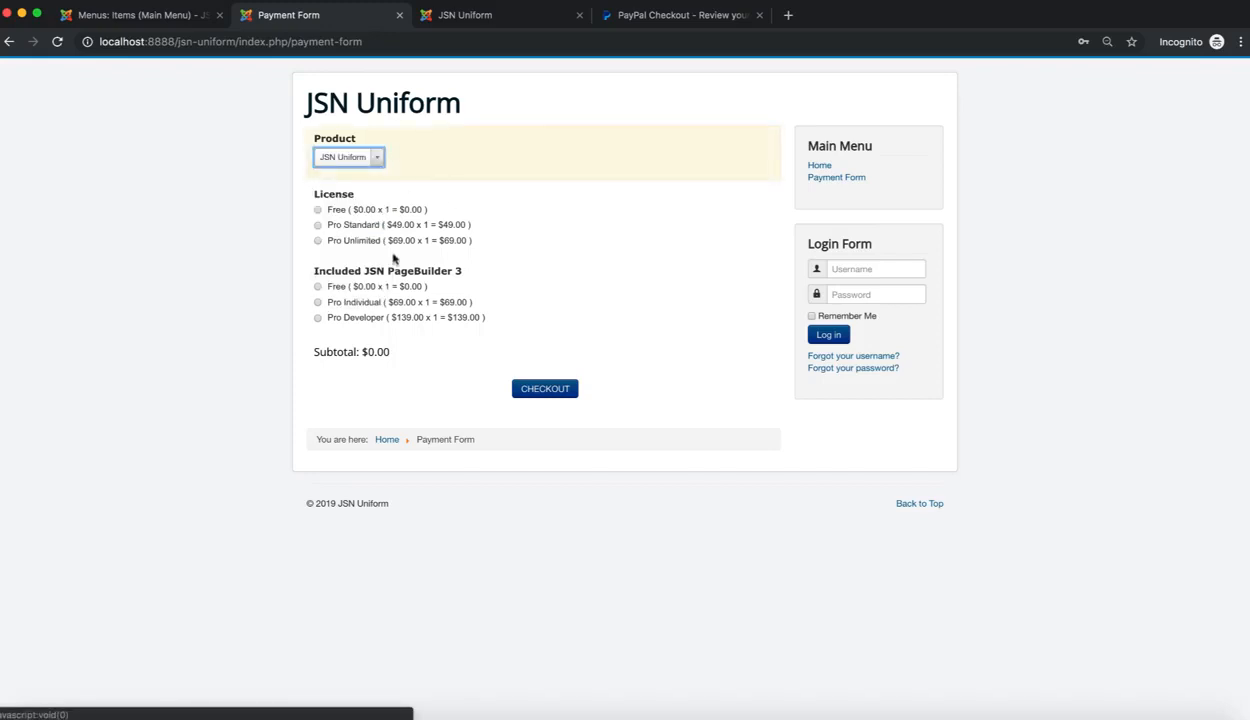
click(317, 240)
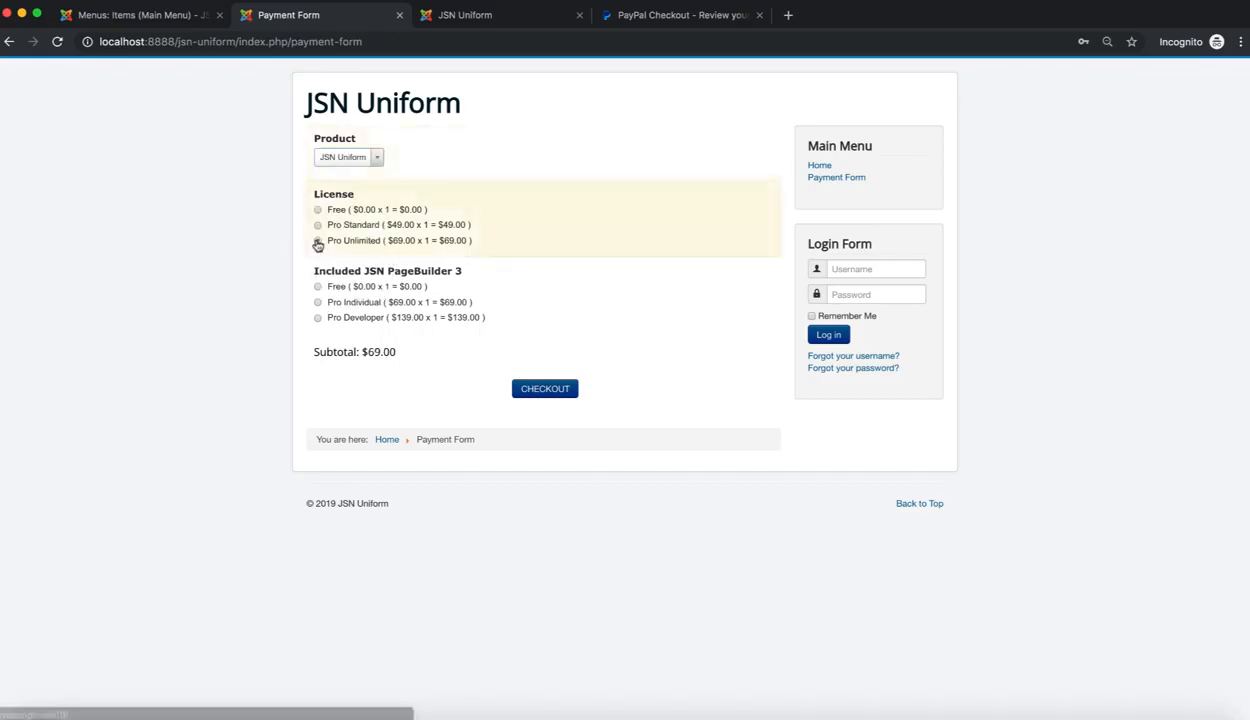
click(334, 319)
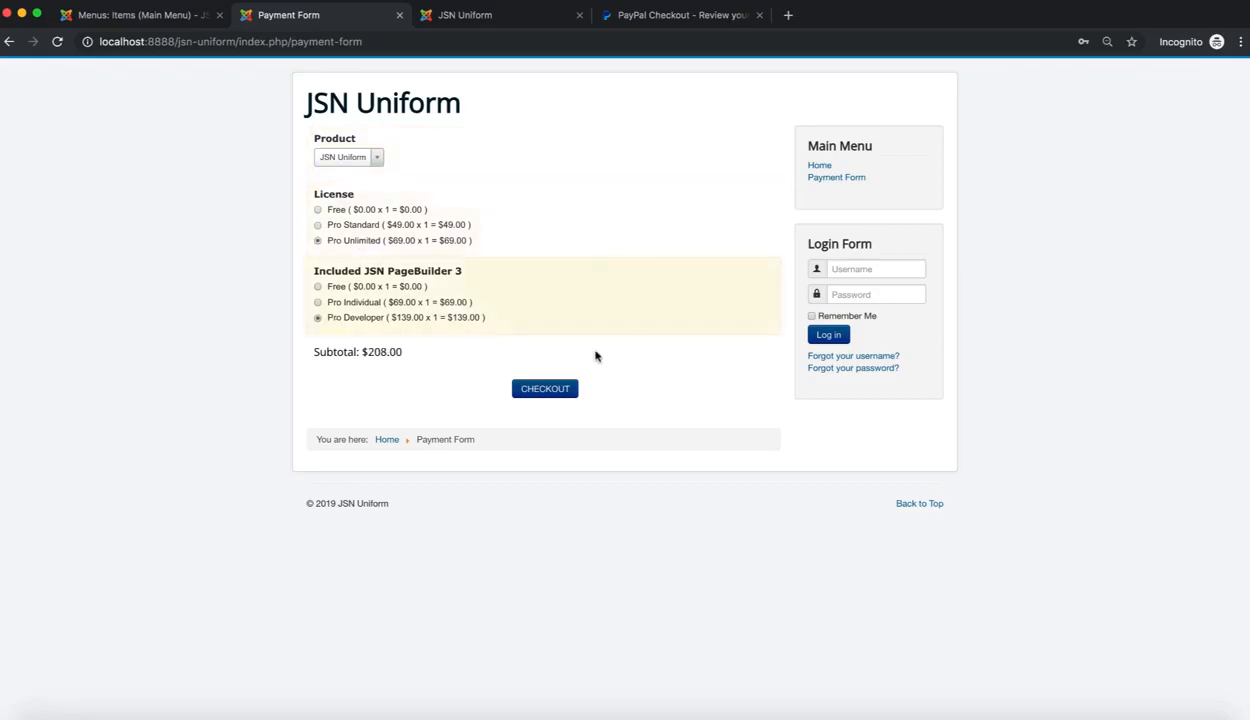
click(546, 396)
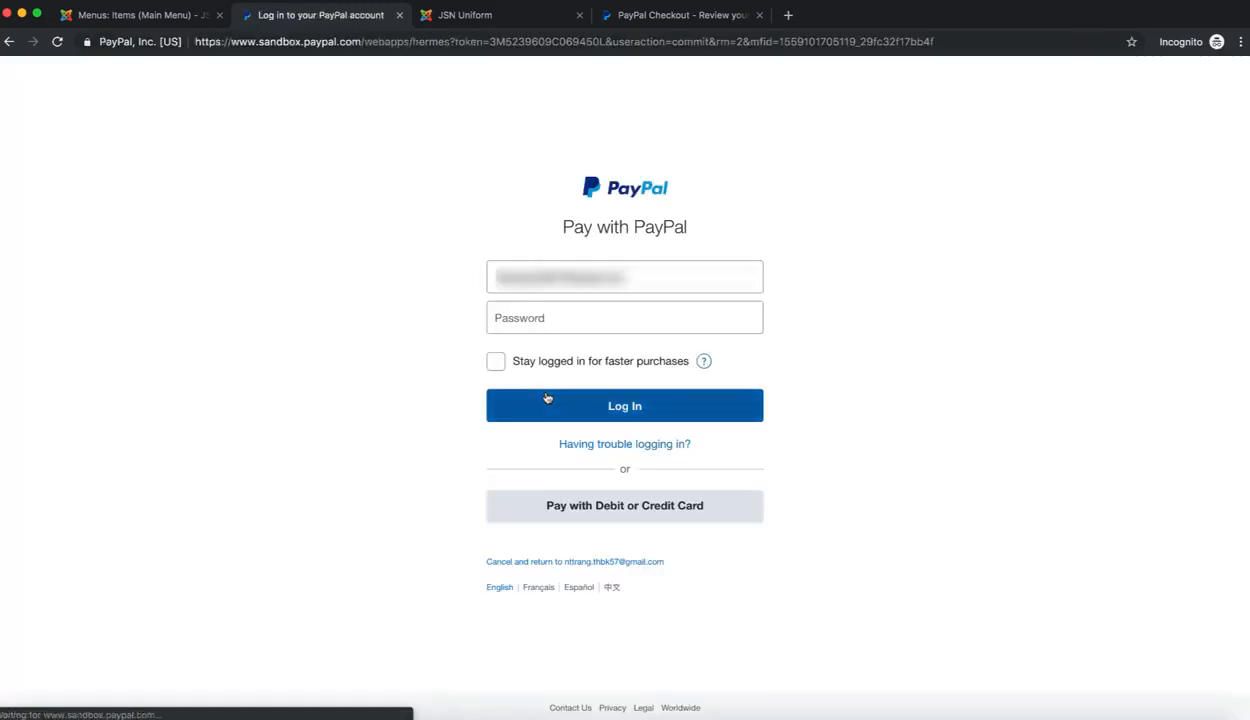
Fill in the saved developer.paypal.com account password and log in to PayPal.
click(596, 321)
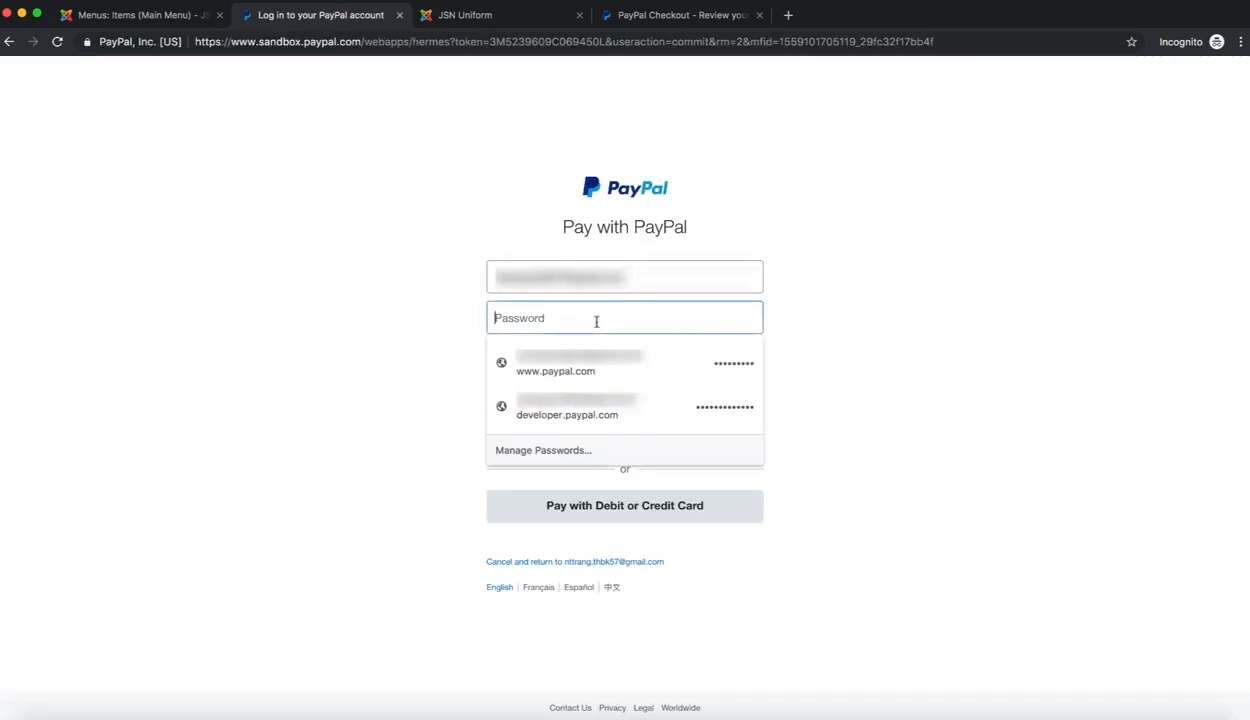
click(603, 402)
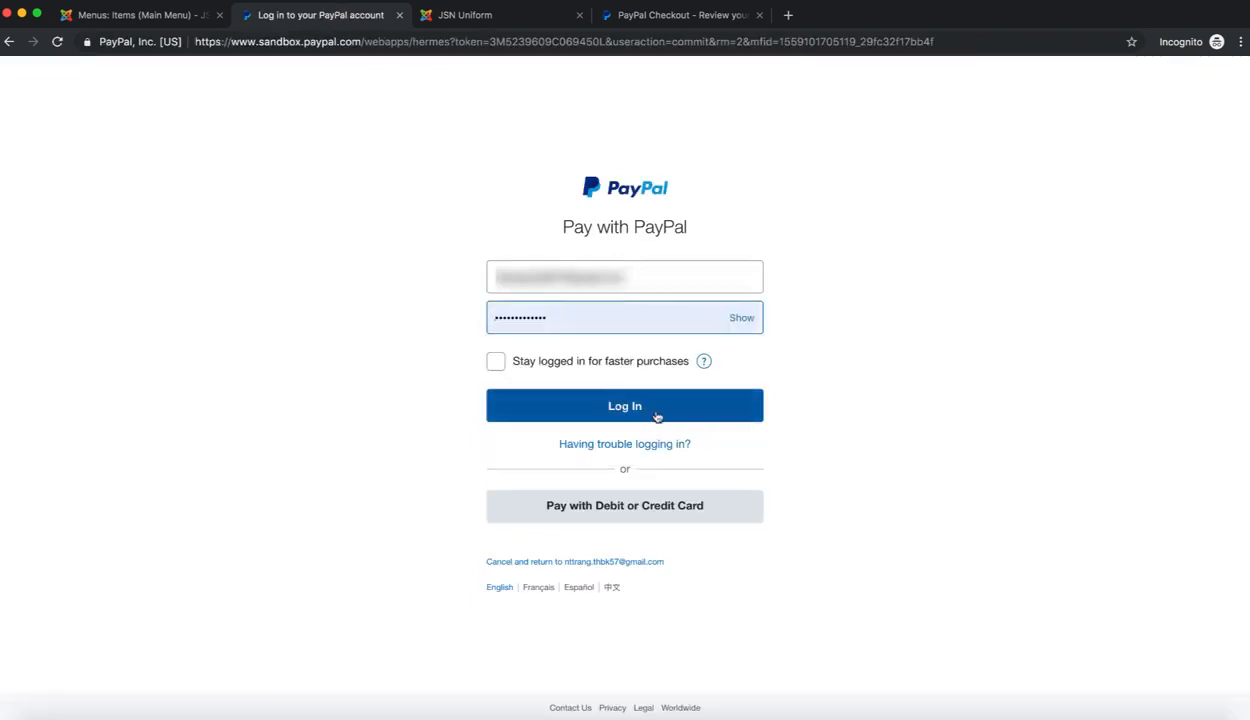
click(656, 414)
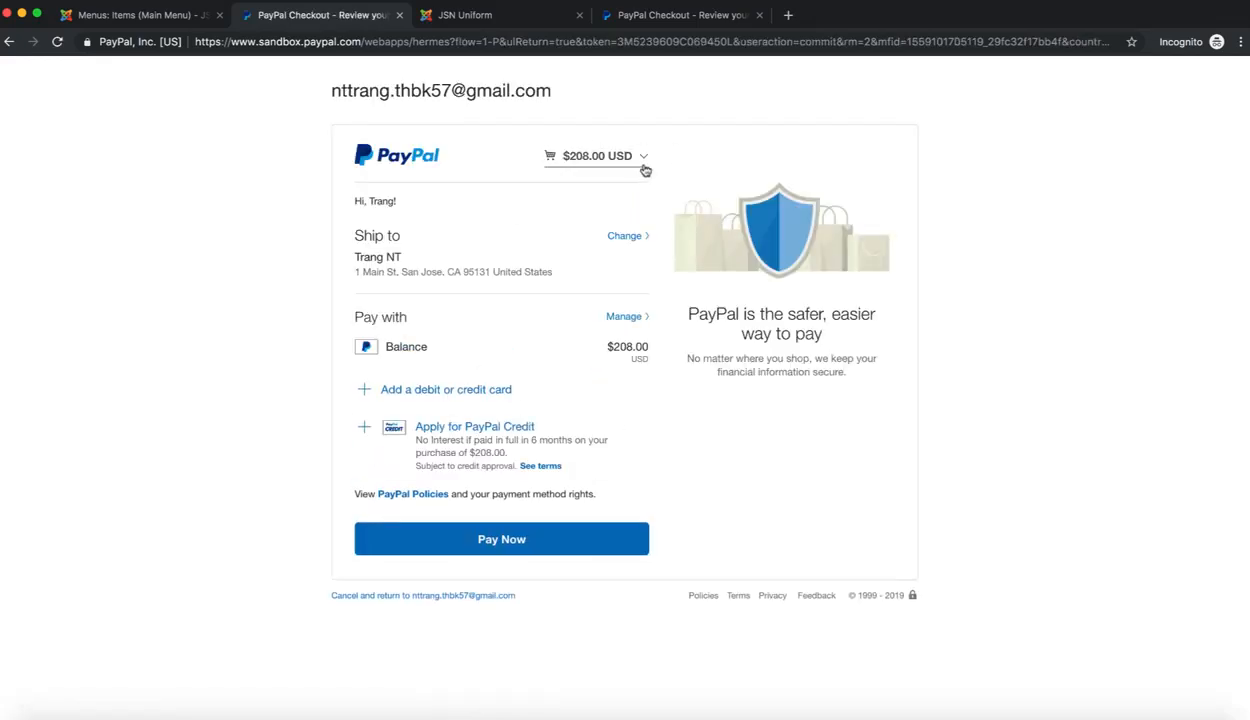
Examine the itemized order breakdown on the PayPal review page, then close it.
click(643, 158)
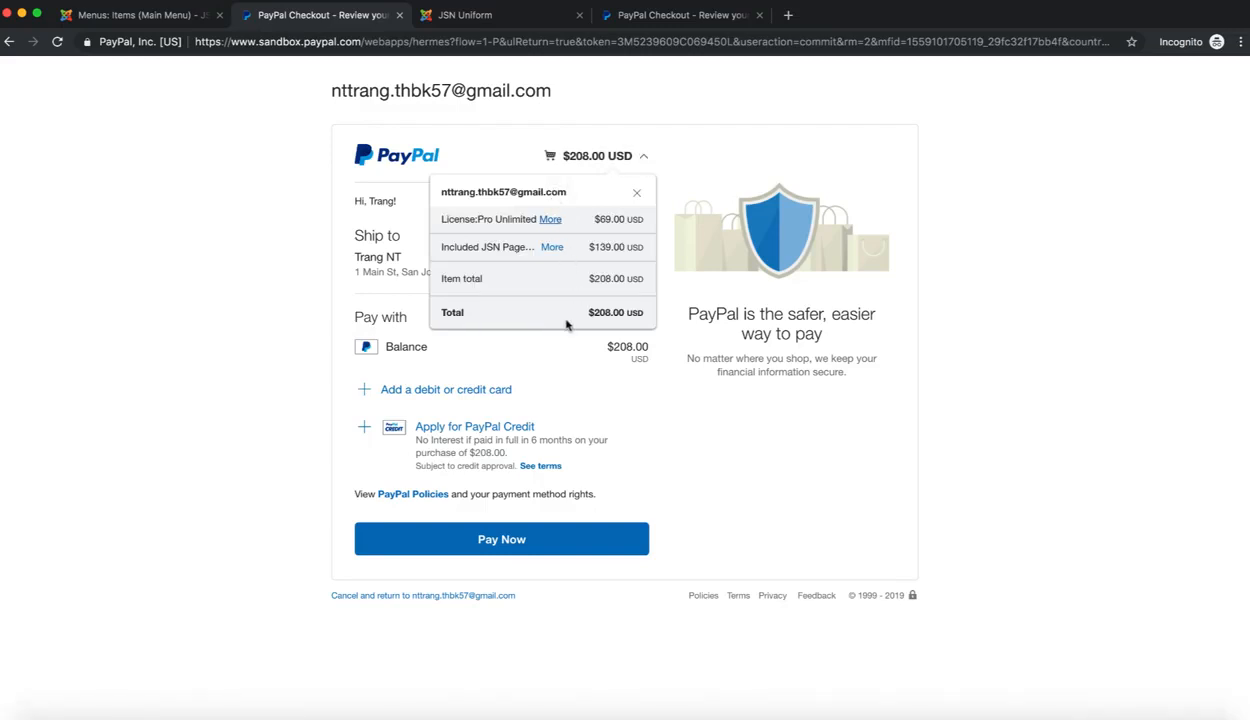
click(666, 378)
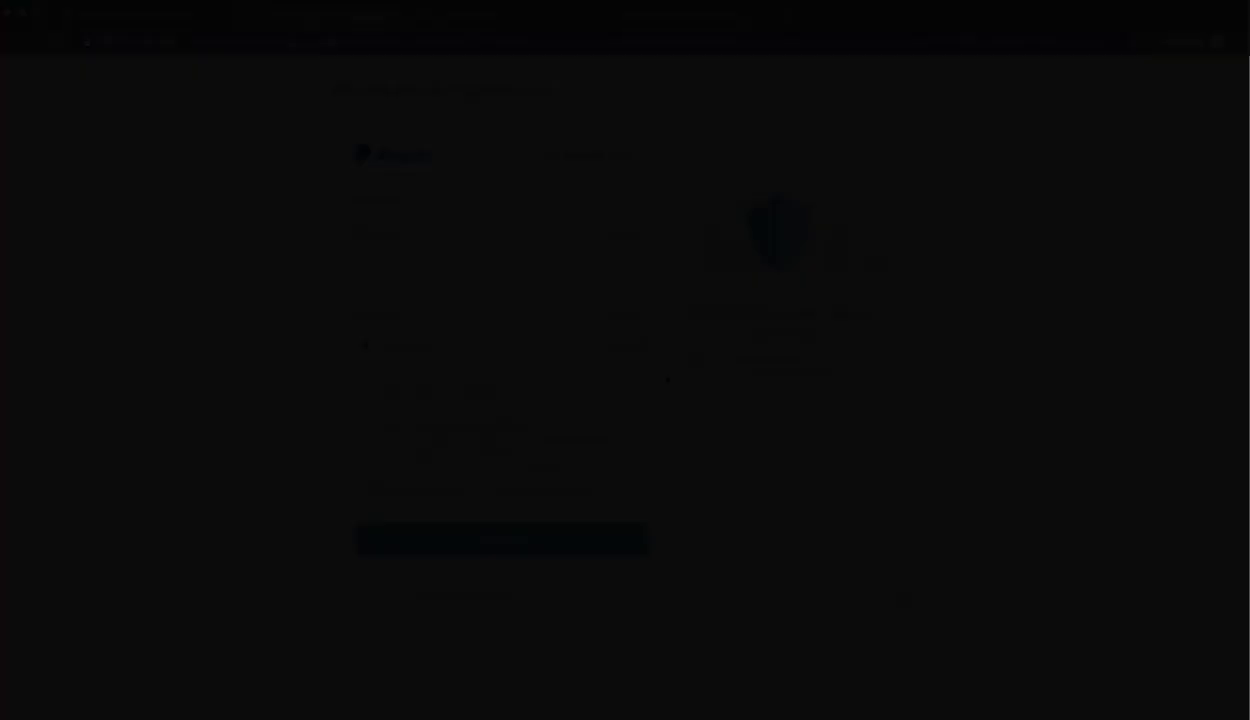